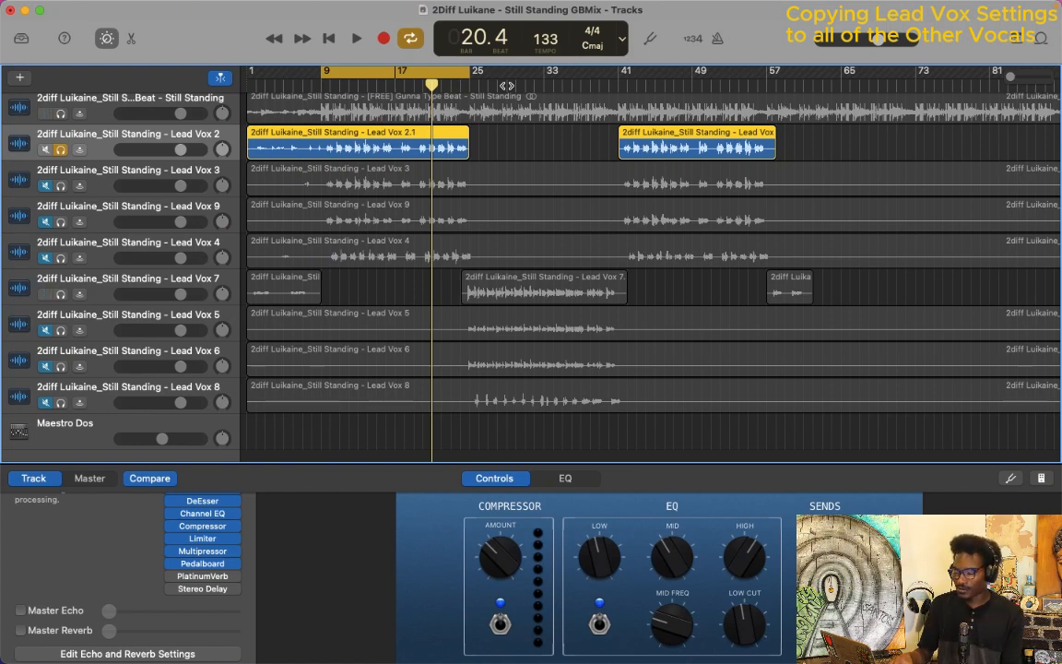
pyautogui.press('b')
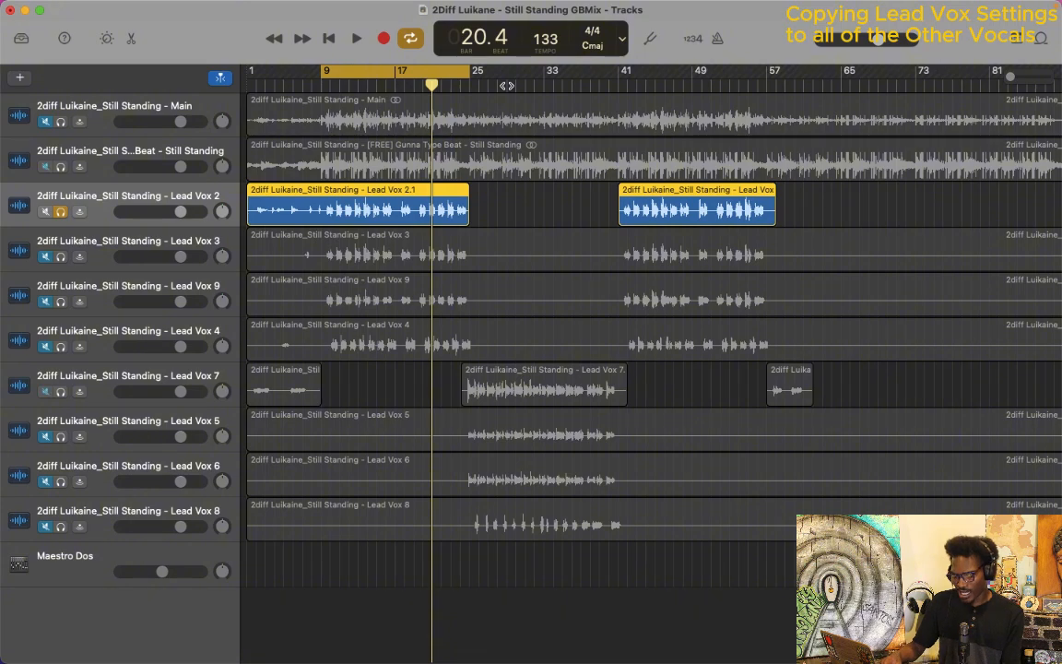
pyautogui.press('b')
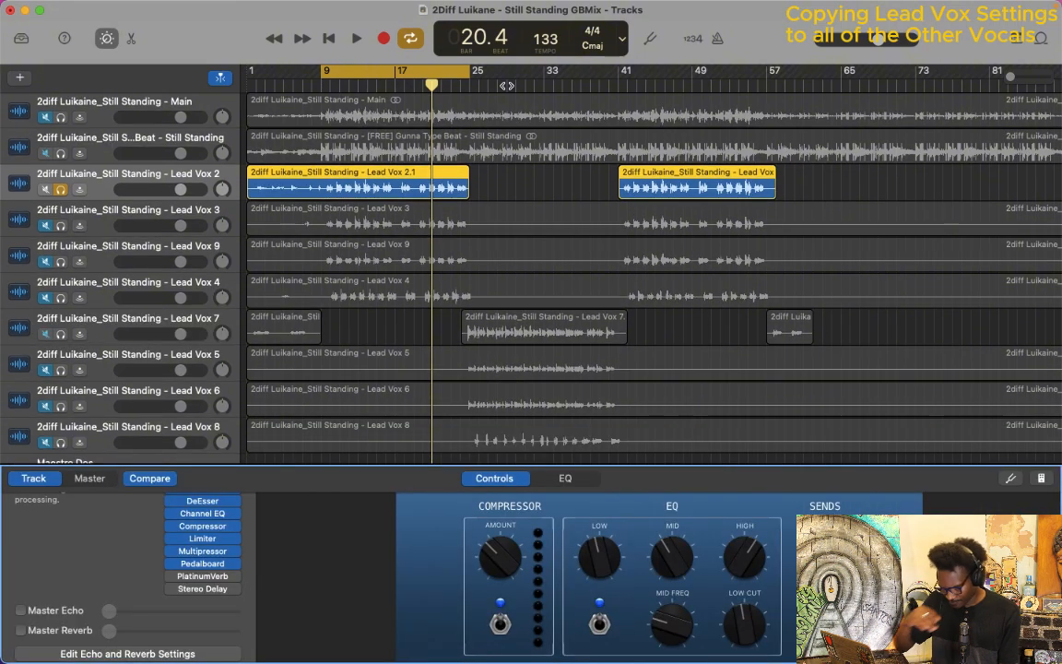
pyautogui.press('b')
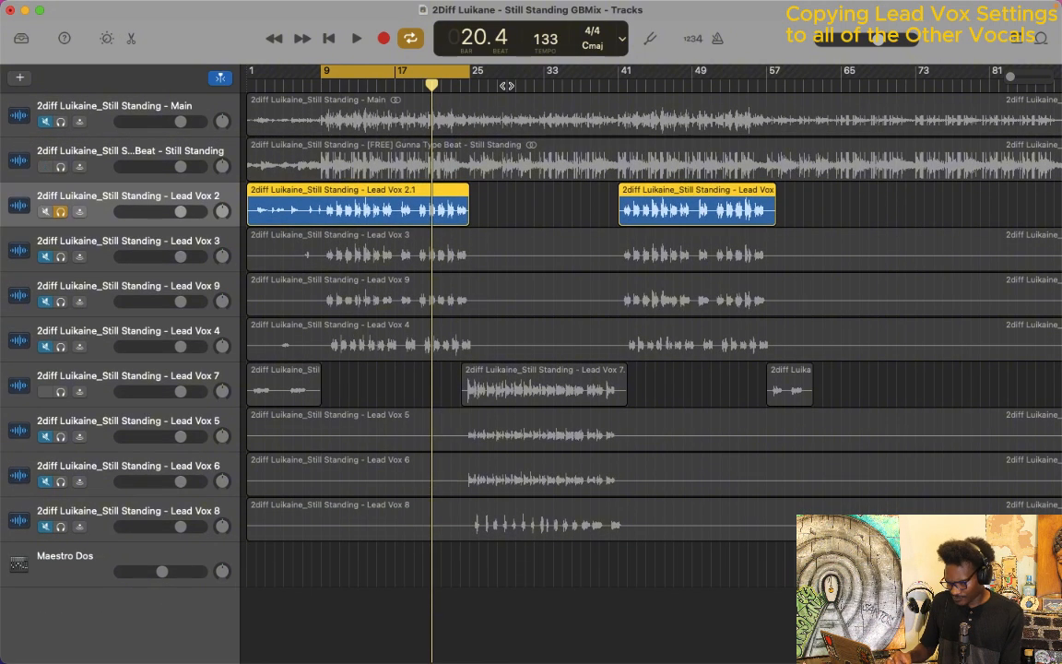
pyautogui.press('b')
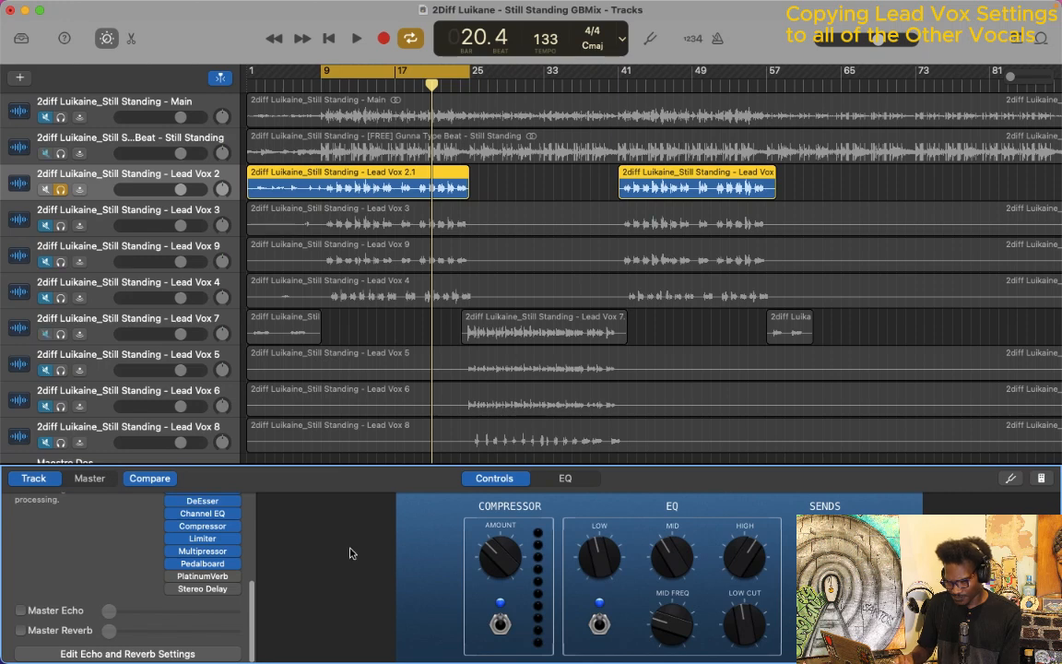
pyautogui.scroll(2, 102, 547)
pyautogui.scroll(-2, 101, 548)
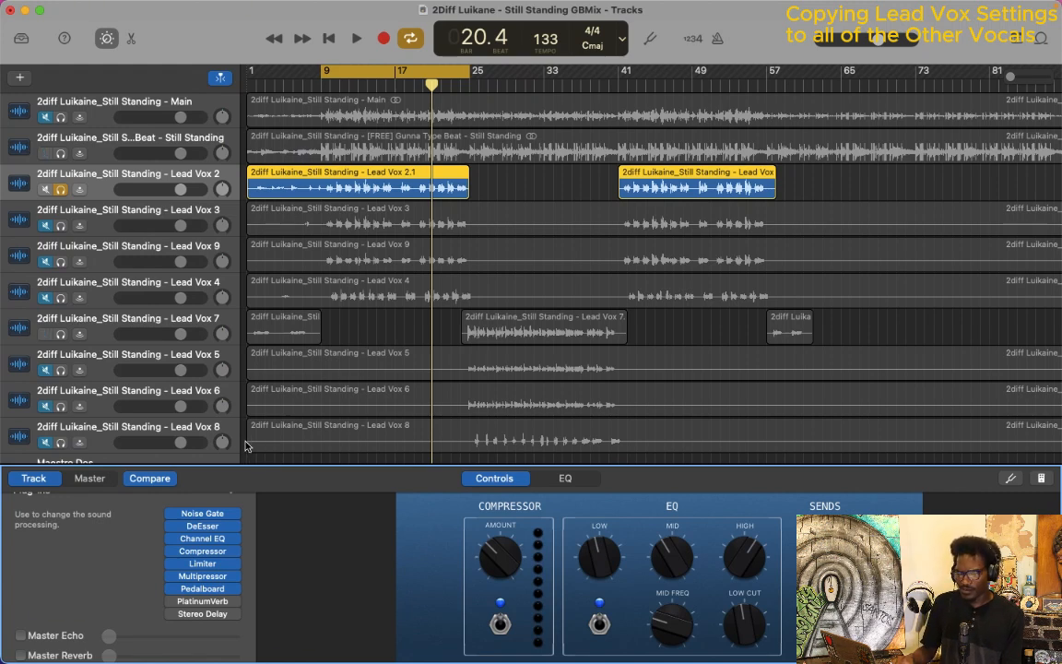
# - Select the beat track and turn off solo on the Lead Vox 2 track
pyautogui.click(104, 140)
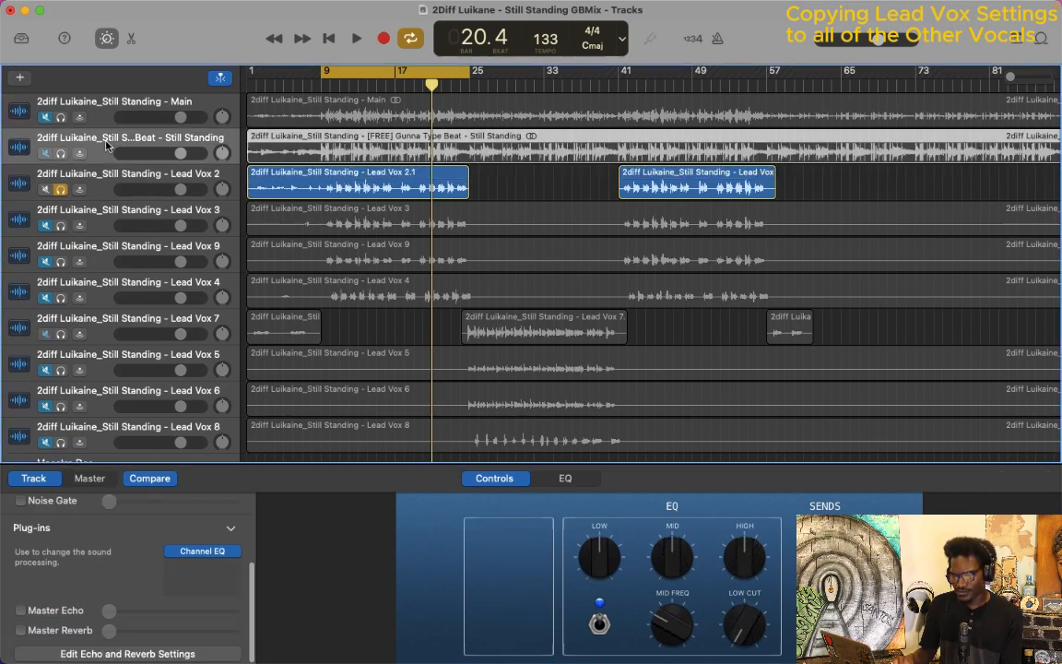
pyautogui.click(233, 568)
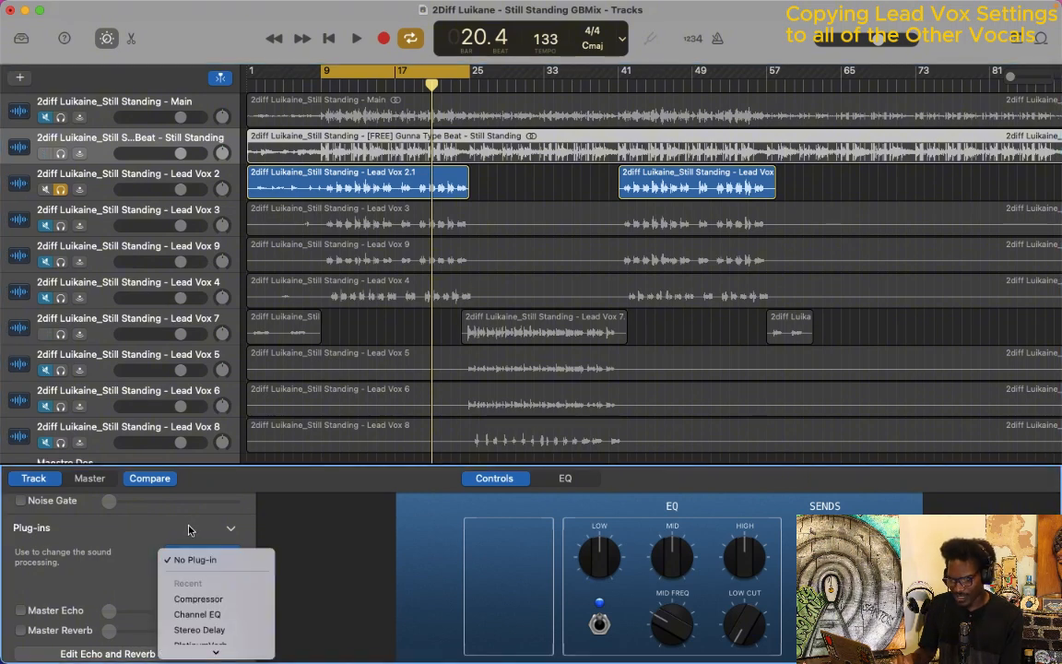
pyautogui.click(119, 569)
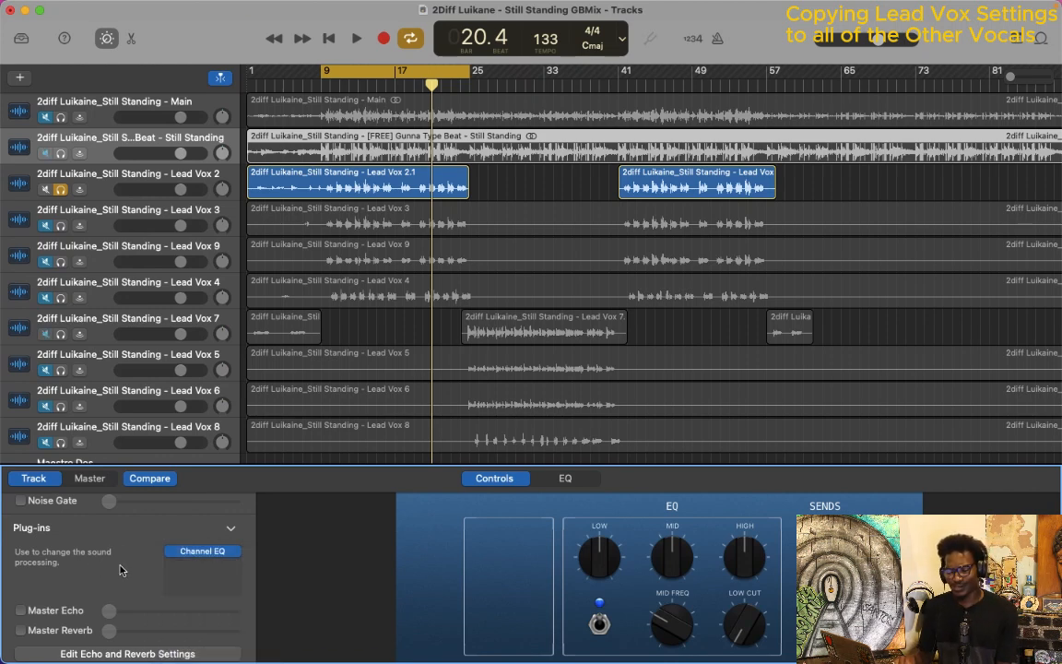
pyautogui.click(233, 570)
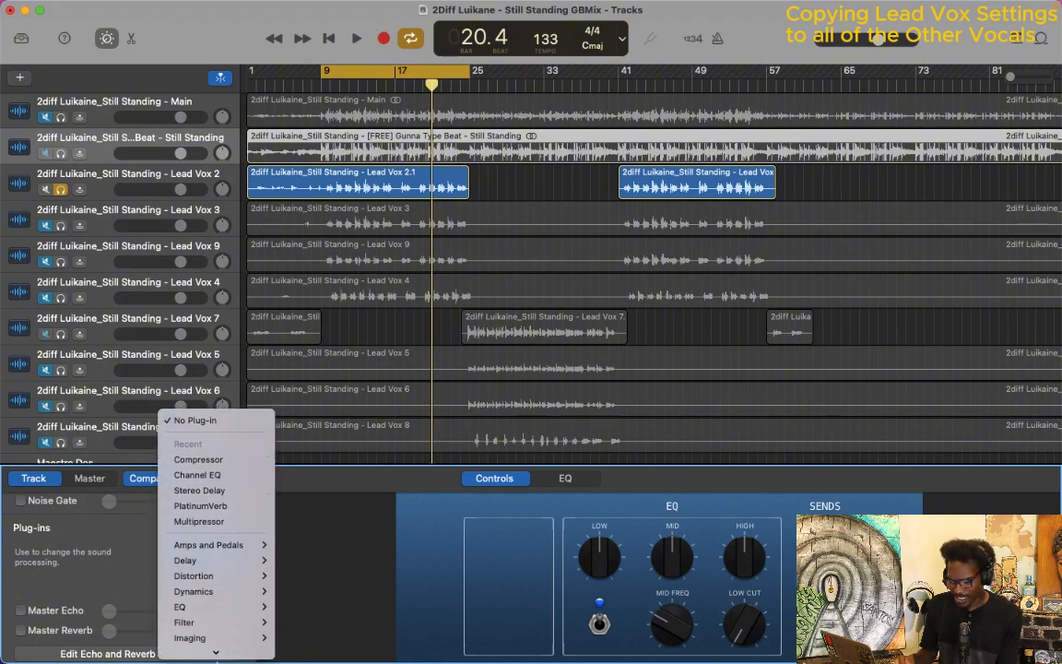
pyautogui.click(125, 532)
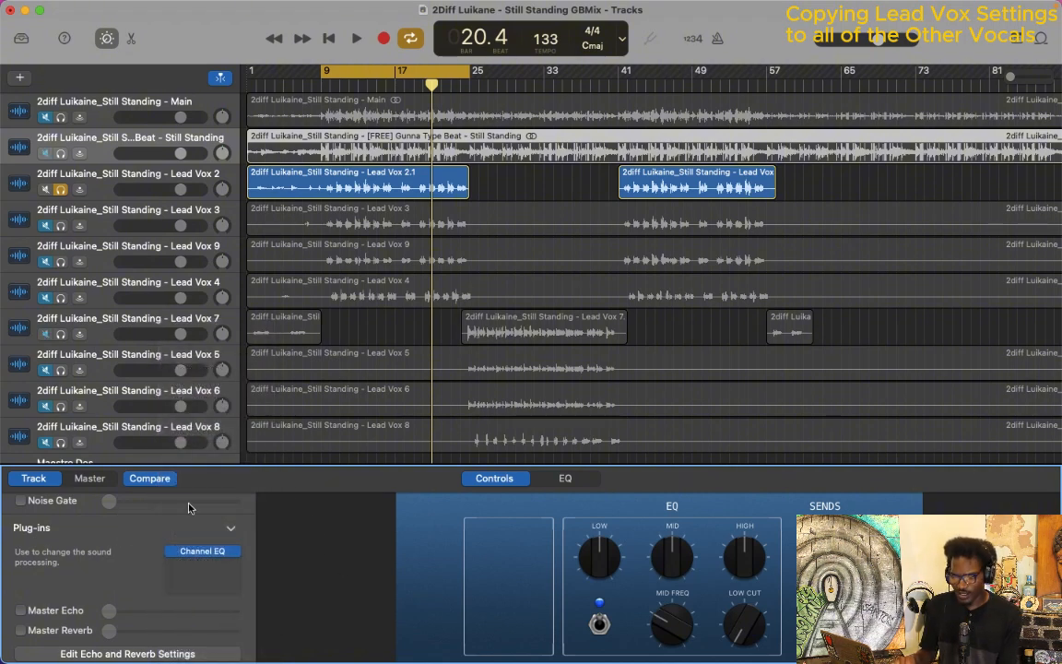
pyautogui.click(60, 189)
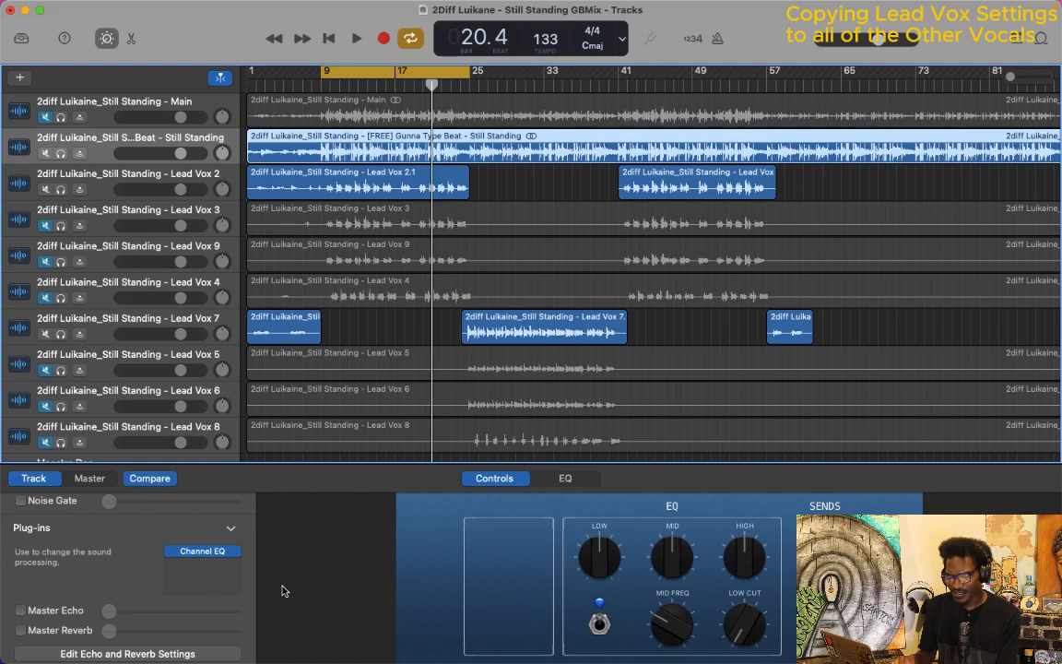
# - Insert a Pedalboard plug-in on the beat track and place the Squash Compressor pedal in it
pyautogui.click(235, 566)
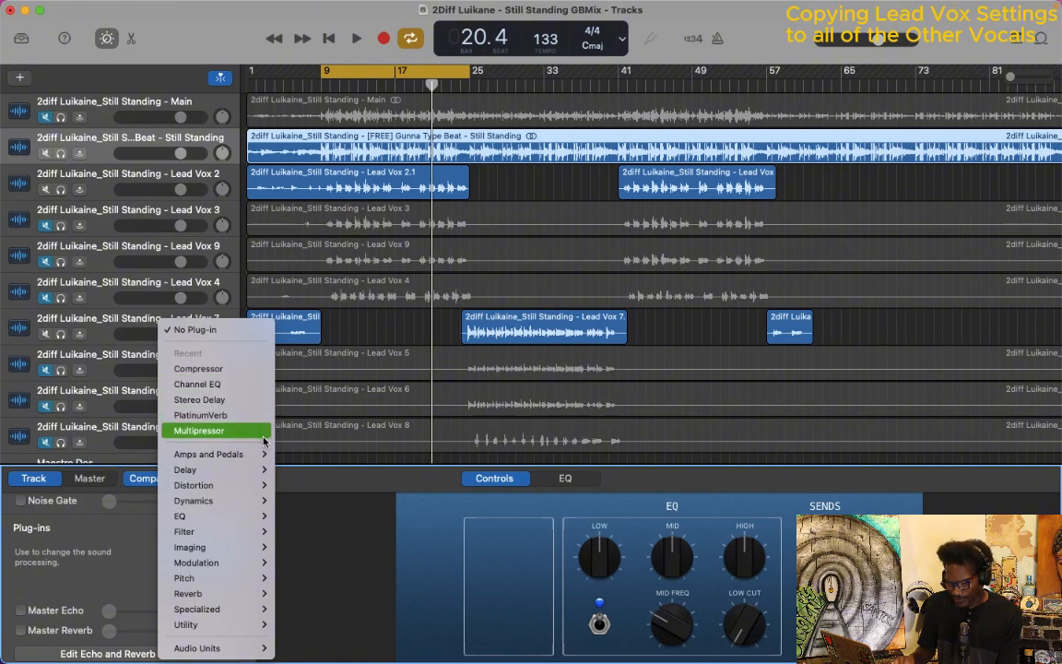
pyautogui.moveTo(261, 452)
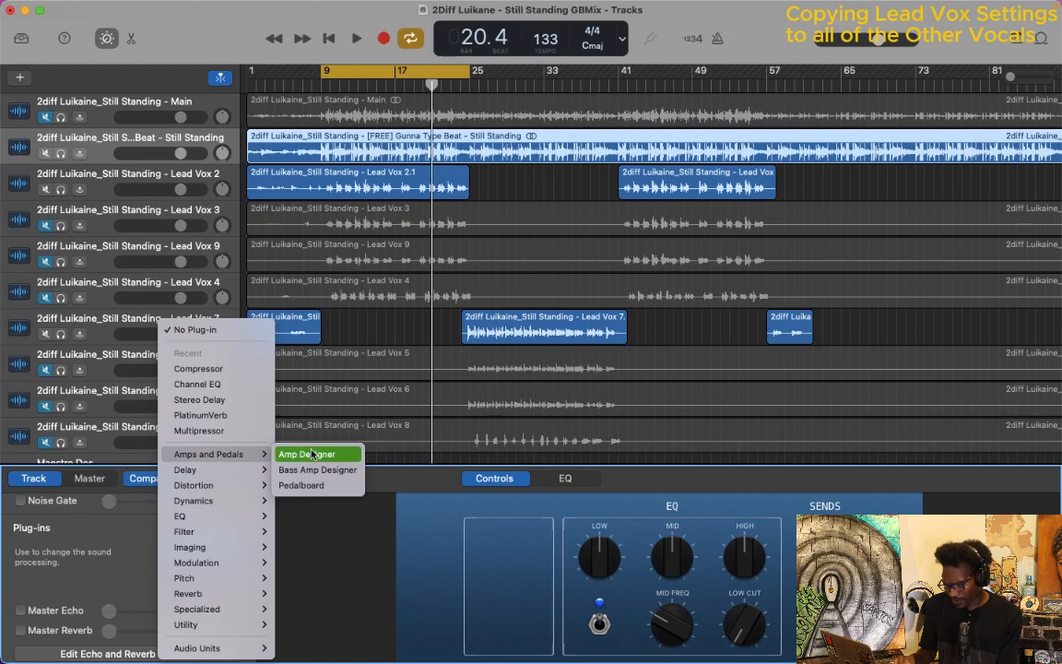
pyautogui.click(325, 486)
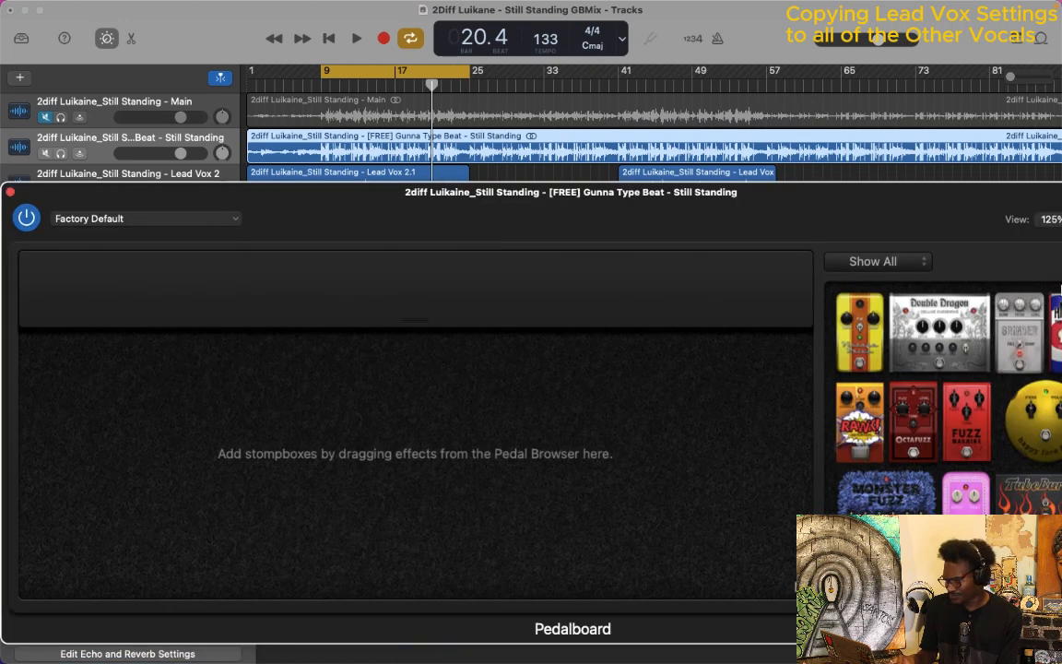
pyautogui.scroll(-5, 1019, 399)
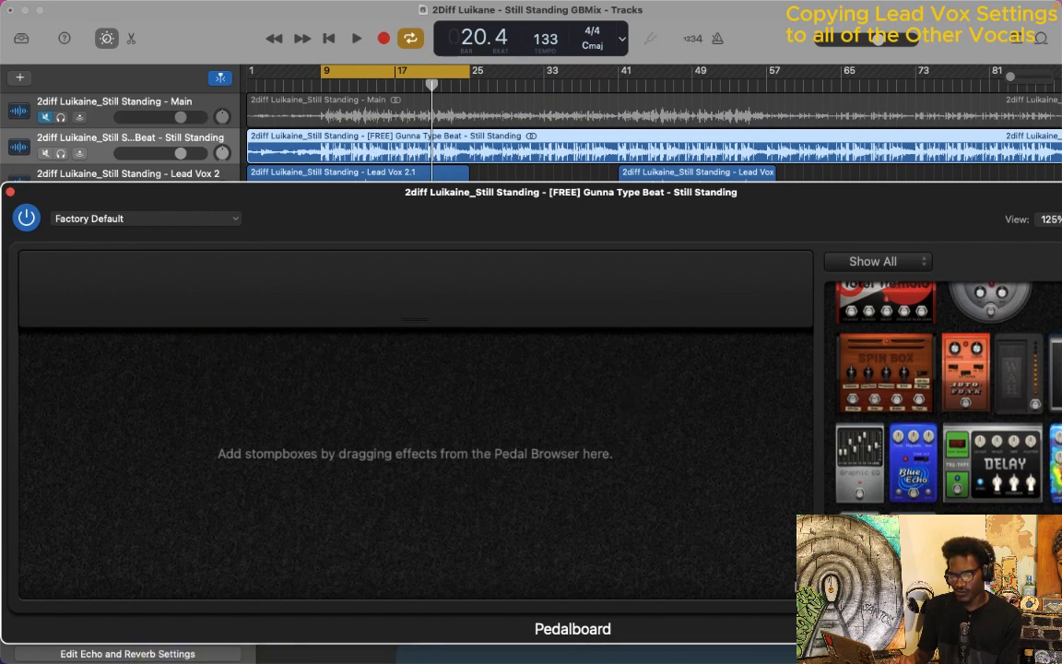
pyautogui.moveTo(811, 466); pyautogui.dragTo(98, 343)
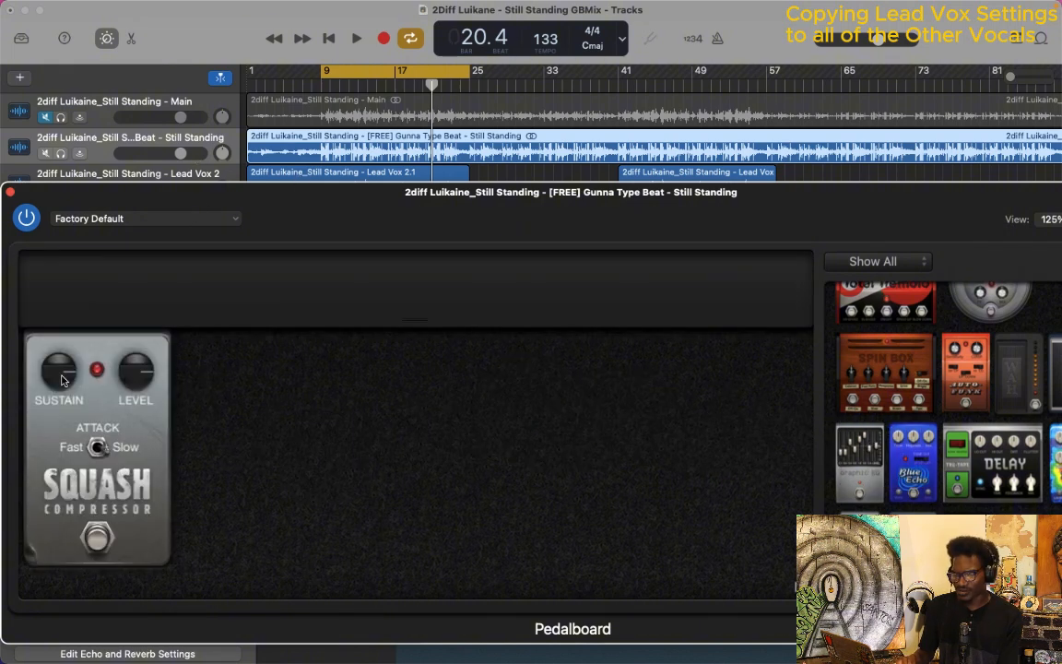
pyautogui.moveTo(62, 378)
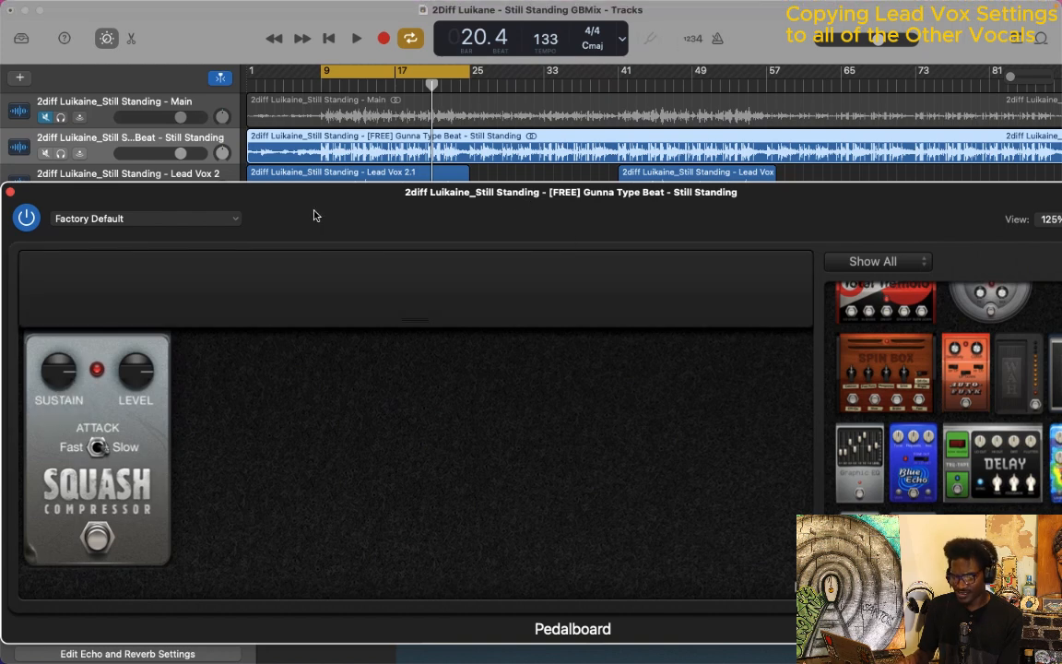
# - Play the song from just before bar 9 and lower the Lead Vox 2 track's volume
pyautogui.moveTo(313, 215); pyautogui.dragTo(406, 274)
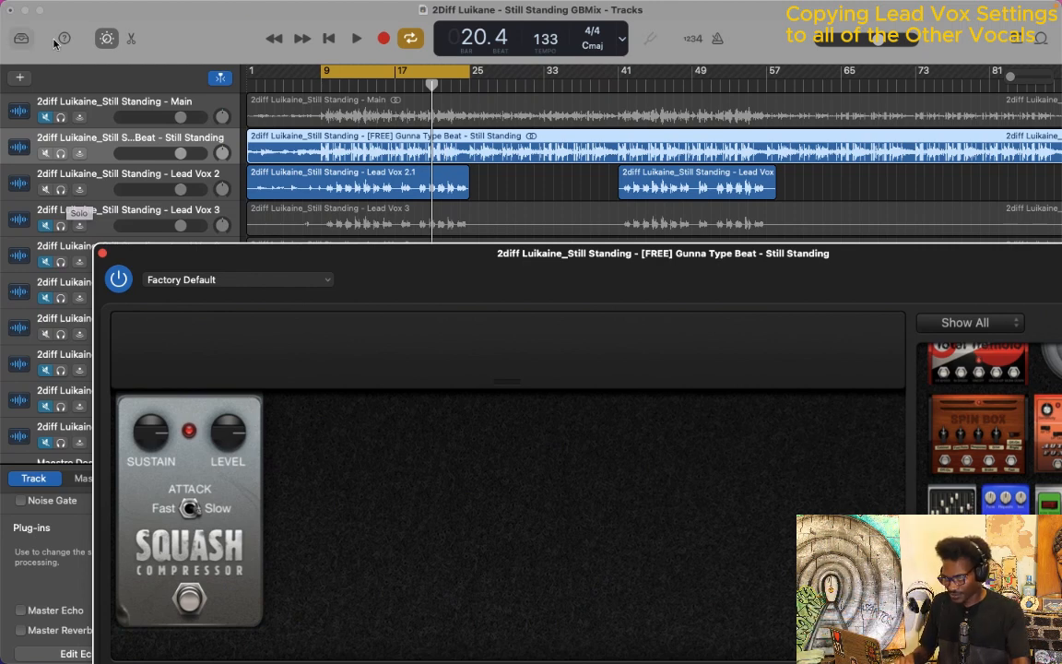
pyautogui.click(316, 87)
pyautogui.press('space')
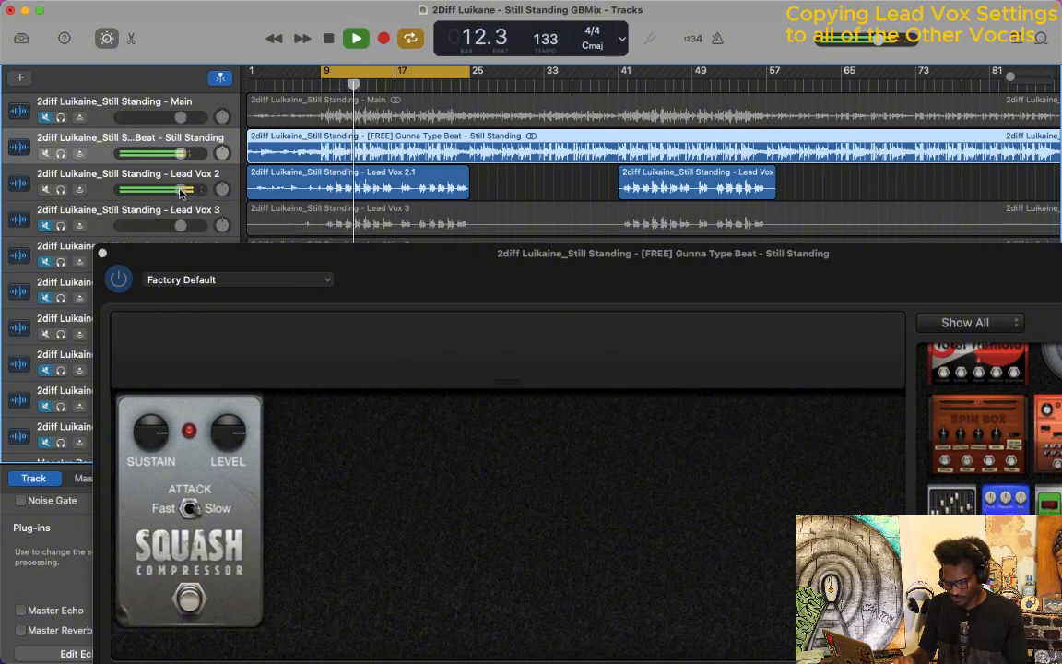
pyautogui.moveTo(182, 191); pyautogui.dragTo(122, 189)
pyautogui.moveTo(120, 189); pyautogui.dragTo(124, 189)
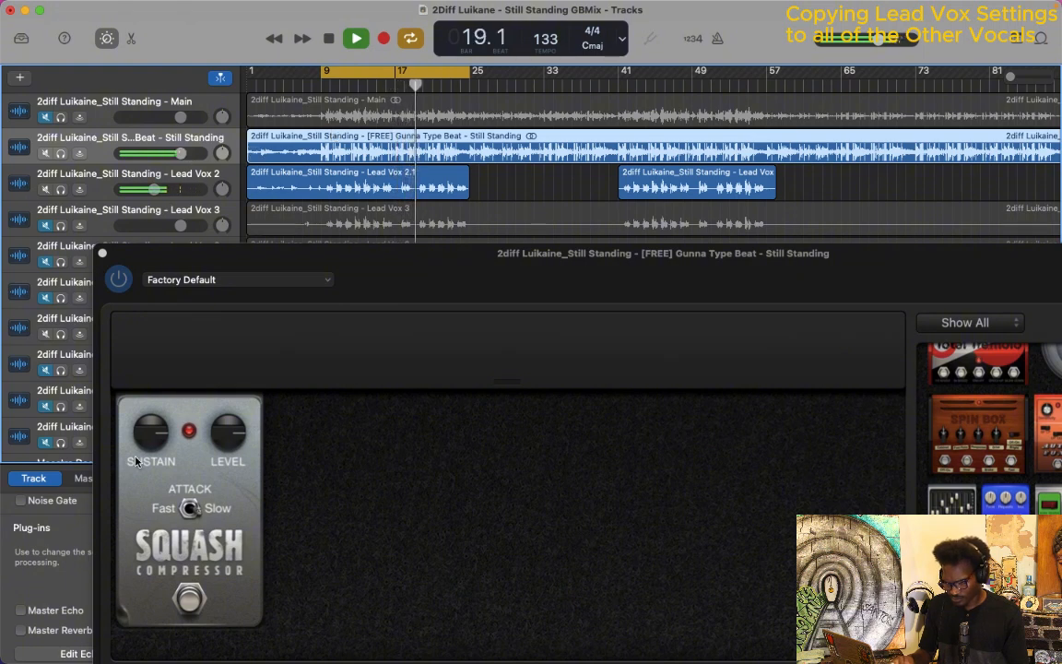
# - Turn down the Squash Compressor's Sustain and lower the beat track's volume slightly
pyautogui.moveTo(151, 428); pyautogui.dragTo(151, 518)
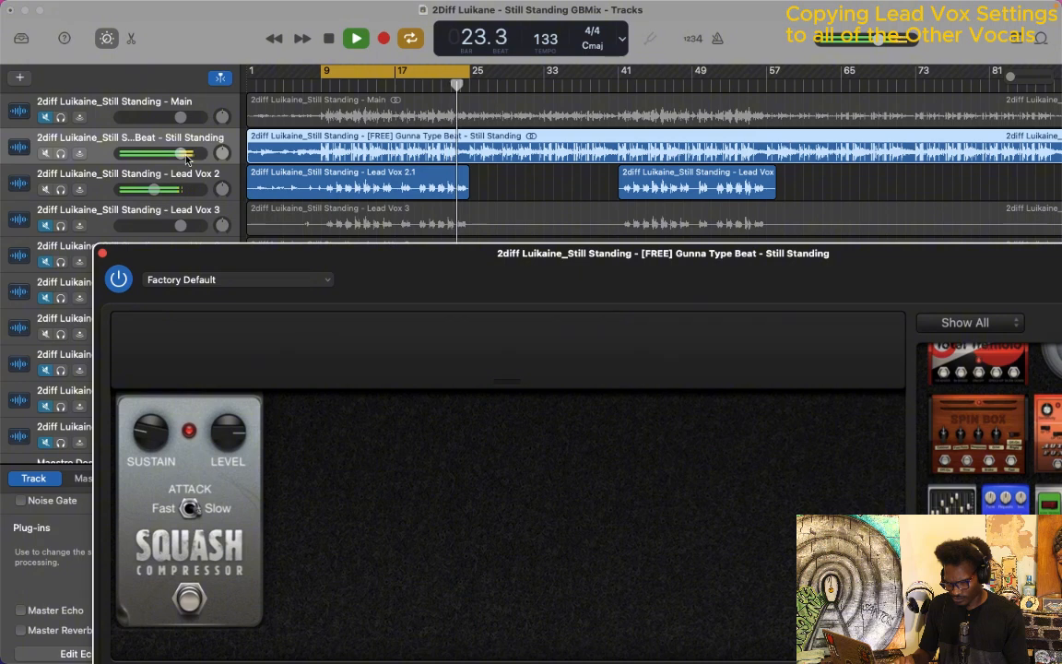
pyautogui.moveTo(181, 153)
pyautogui.mouseDown()
pyautogui.moveTo(148, 153)
pyautogui.moveTo(178, 153)
pyautogui.mouseUp()
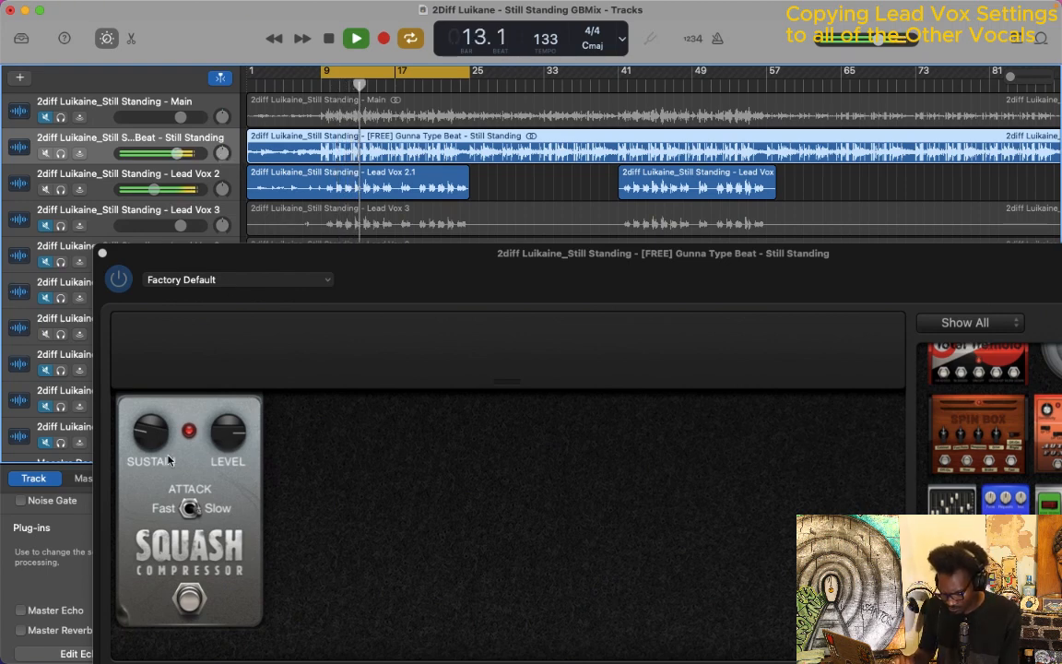
pyautogui.moveTo(145, 434); pyautogui.dragTo(143, 444)
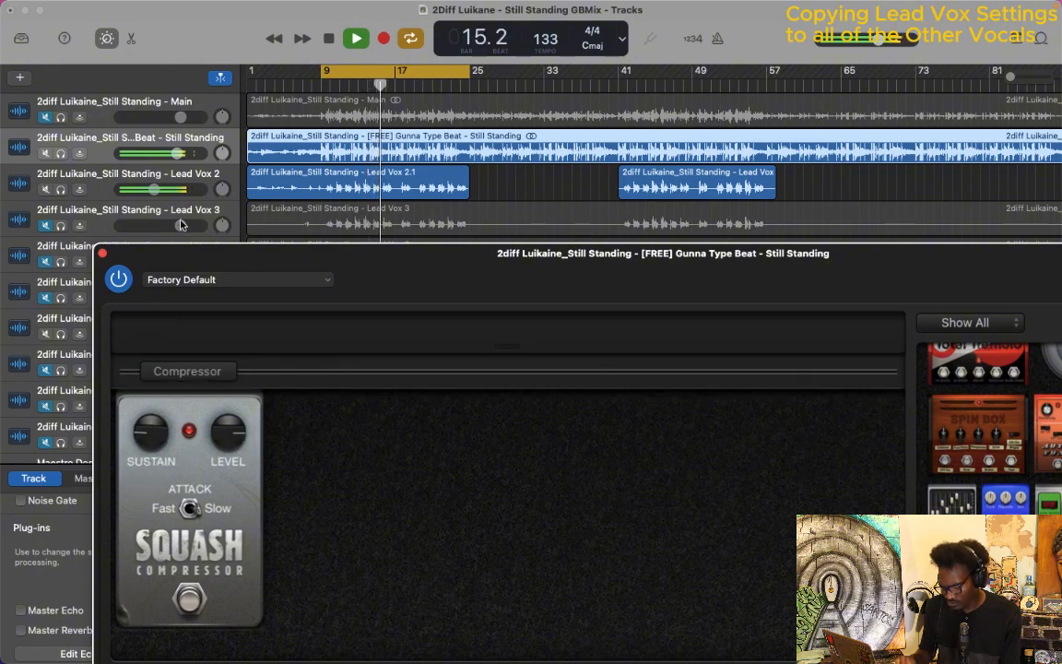
# - Close the Lead Vox 2 track's DeEsser window and stop playback
pyautogui.click(163, 174)
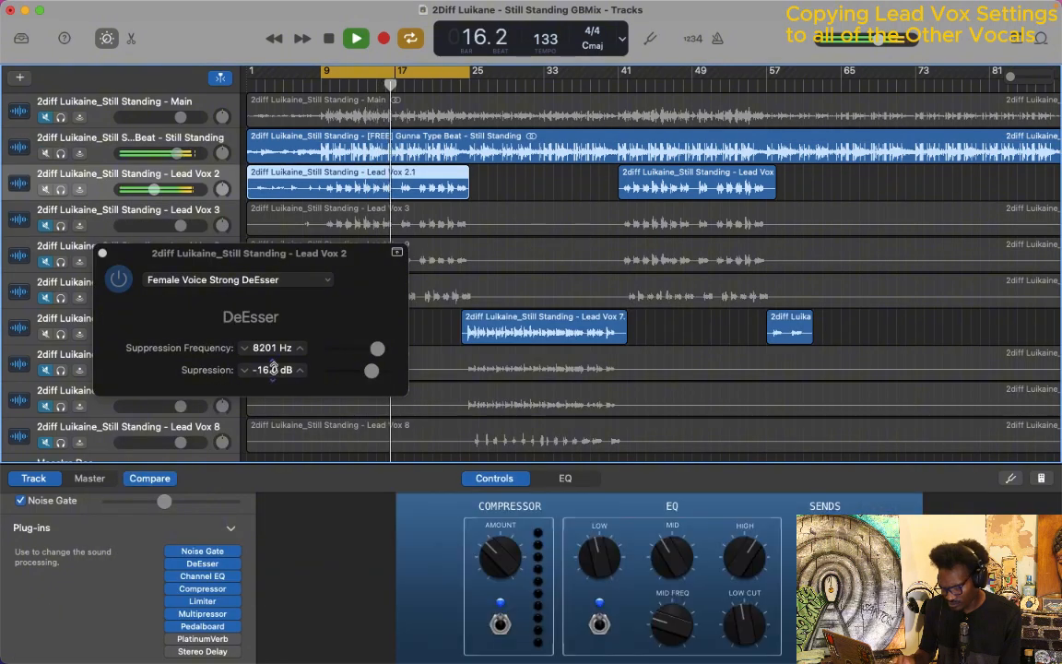
pyautogui.click(103, 252)
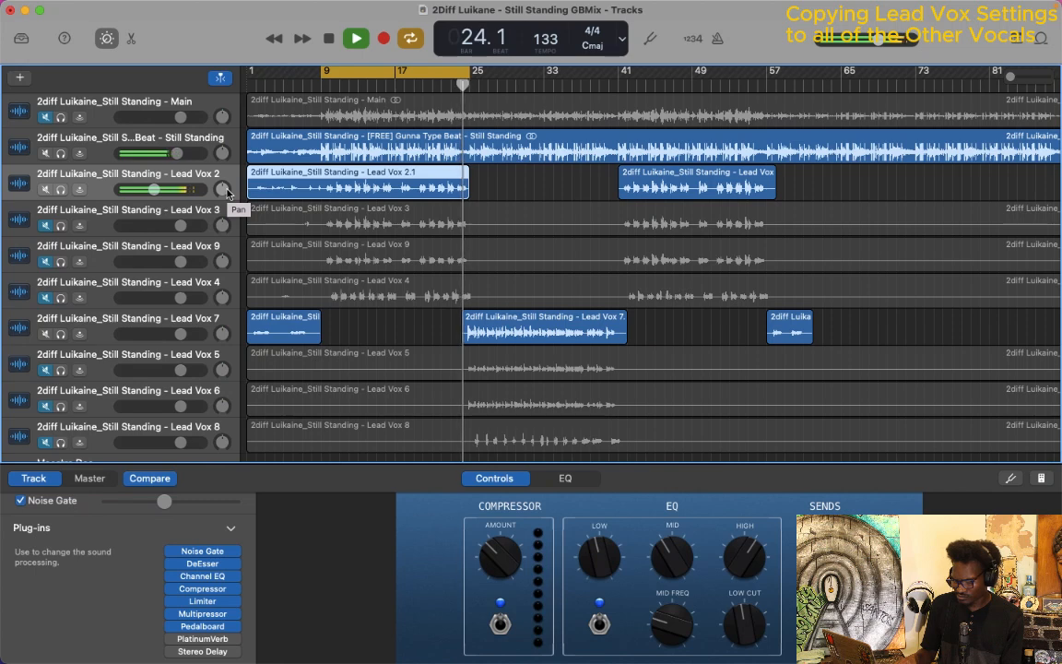
pyautogui.press('space')
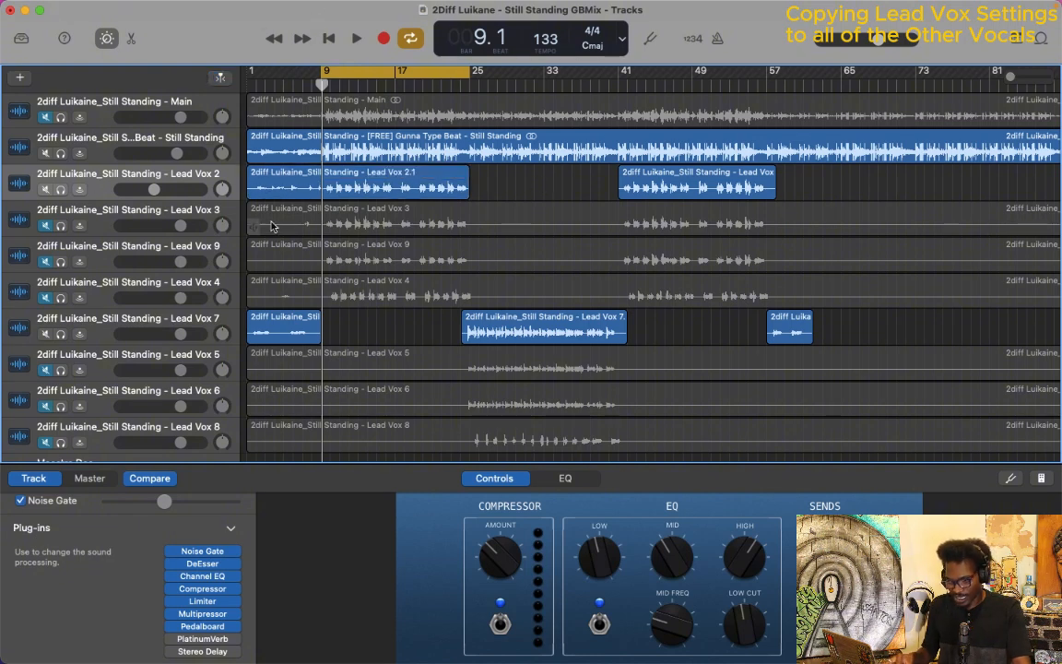
# - Create three new empty tracks with duplicated Lead Vox 2 settings below the Lead Vox 2 track
pyautogui.click(102, 188)
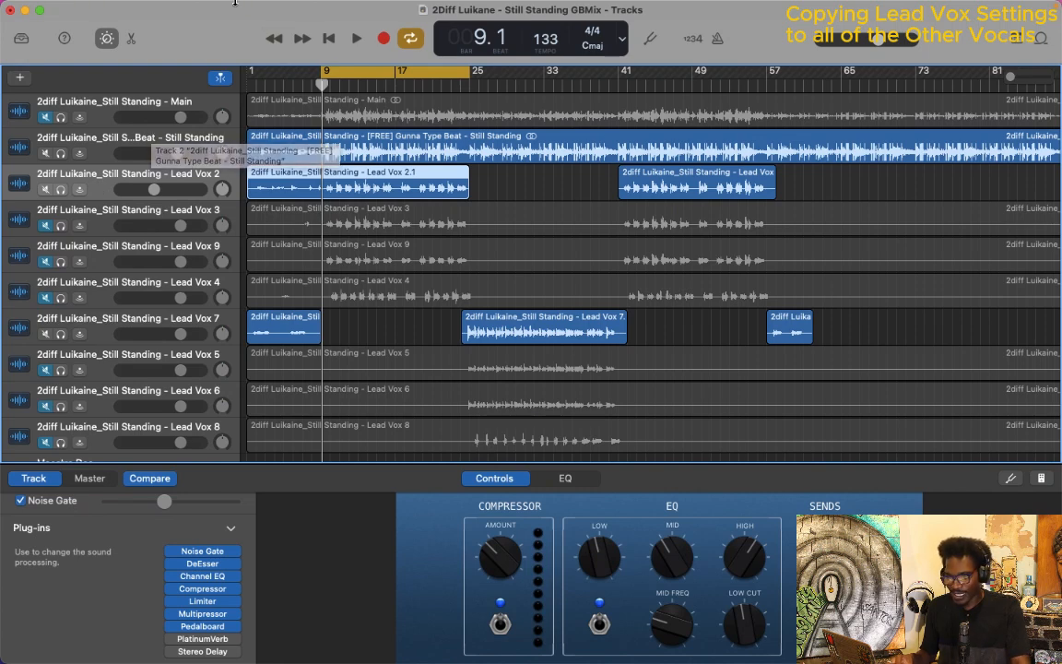
pyautogui.moveTo(209, 4)
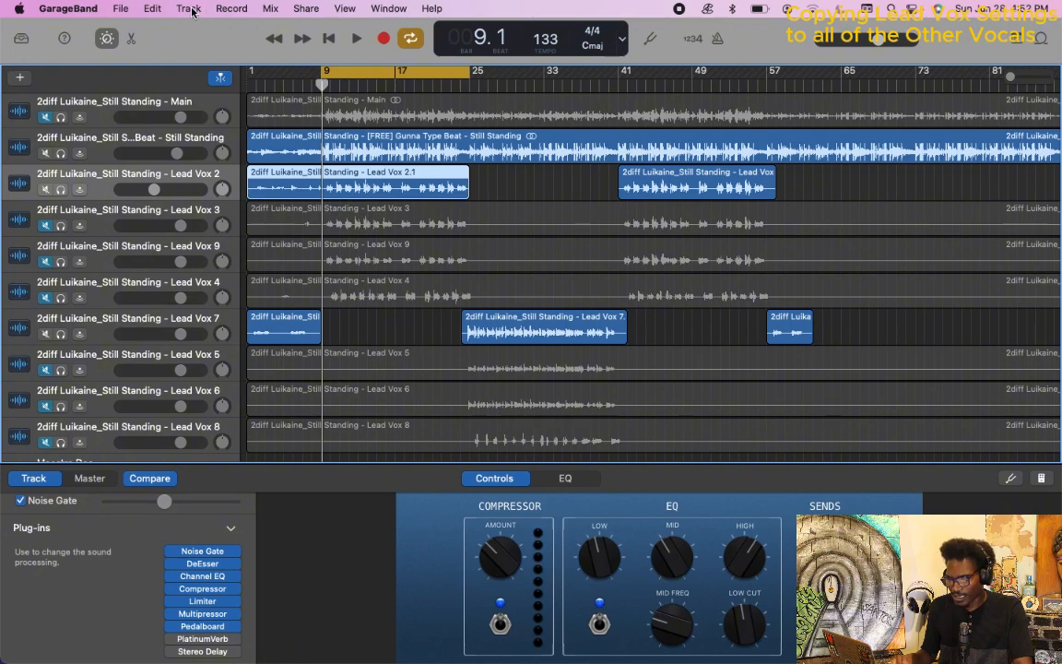
pyautogui.click(187, 9)
pyautogui.click(394, 168)
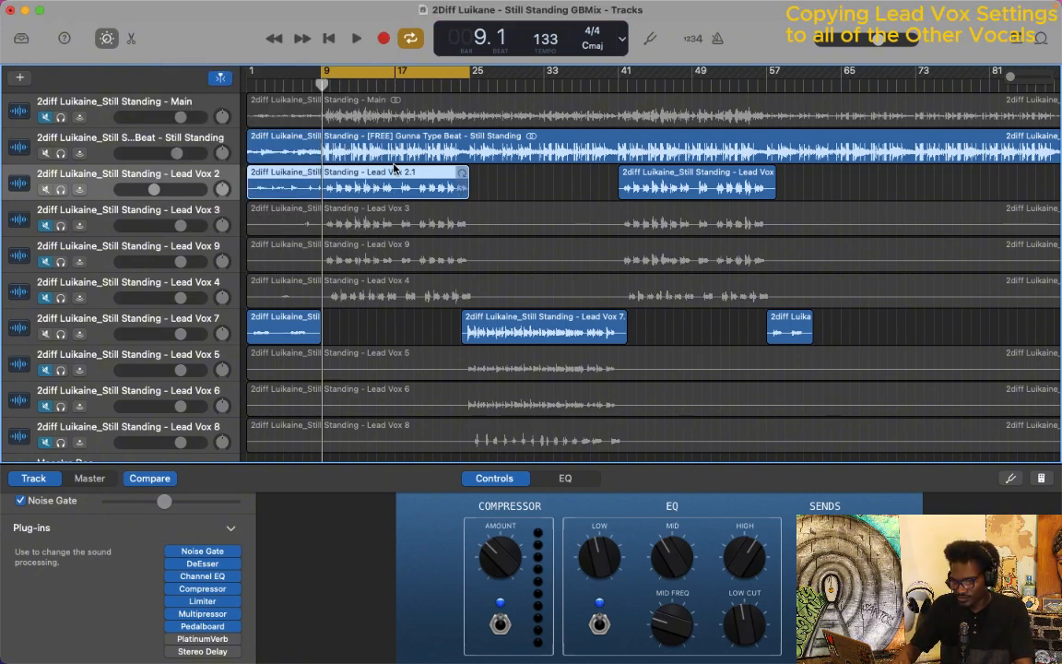
pyautogui.press('super+d')
pyautogui.press('super+d')
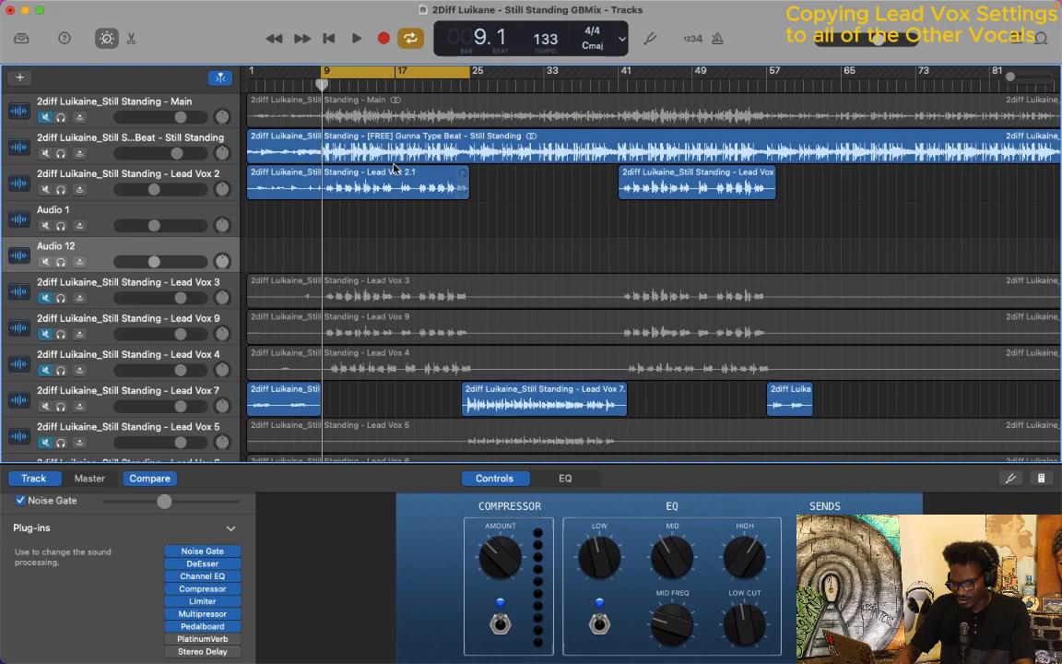
pyautogui.press('super+d')
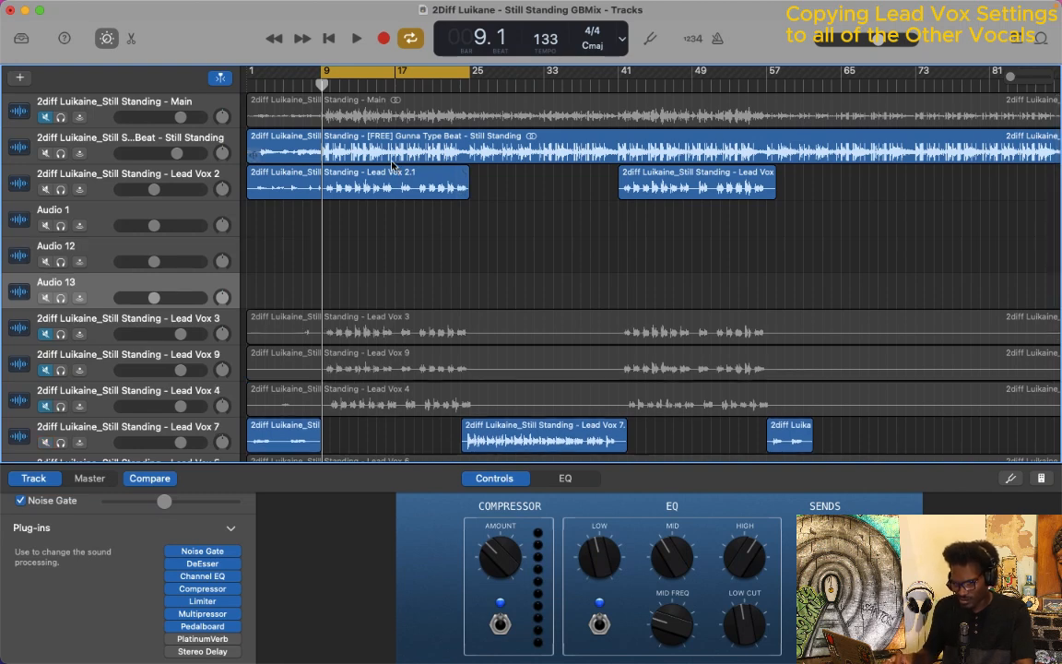
pyautogui.click(95, 194)
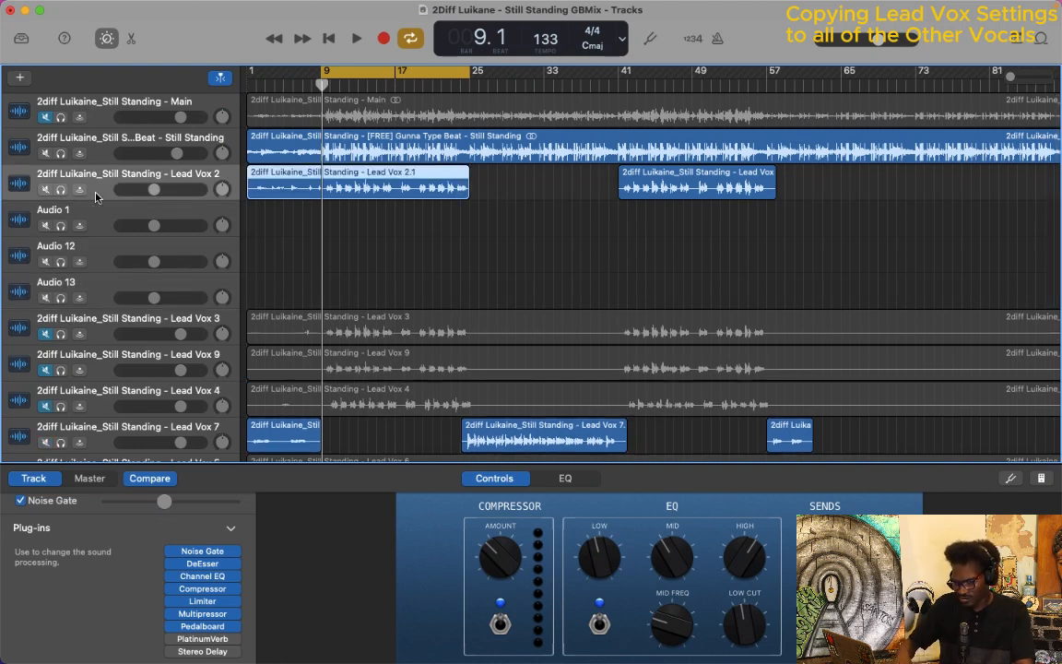
pyautogui.press('super+d')
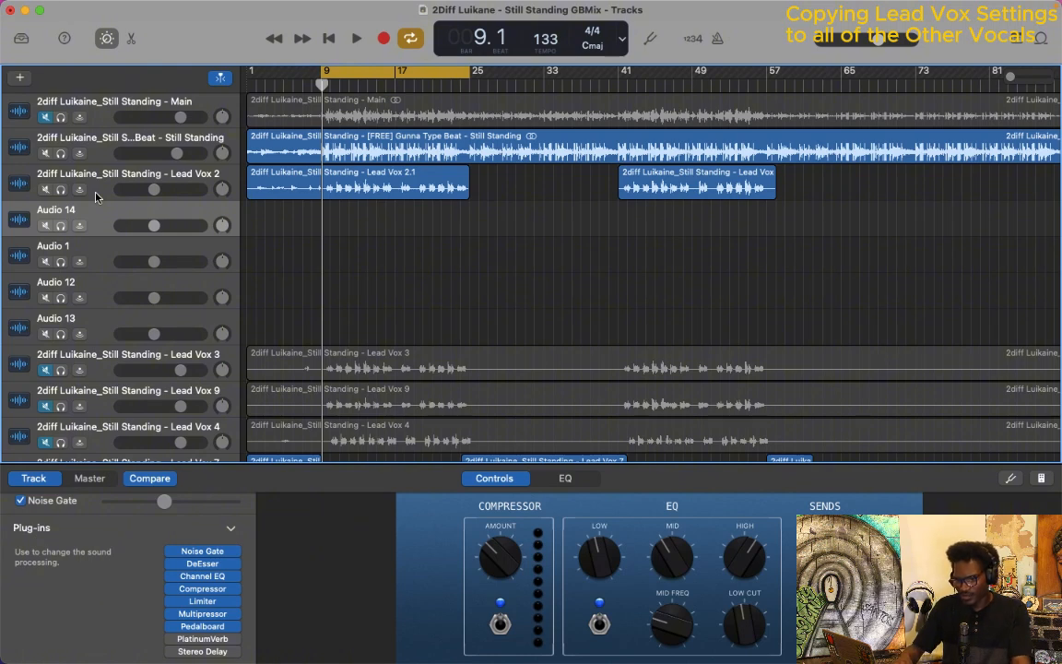
pyautogui.press('super+BackSpace')
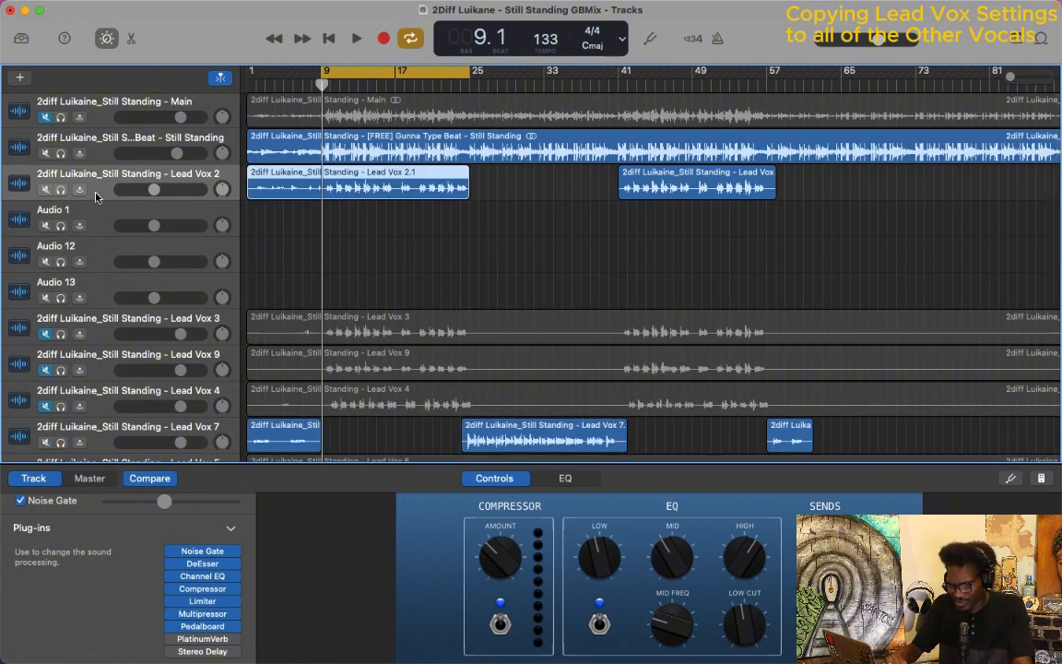
# - Step through the three duplicated audio tracks and Lead Vox 2 to compare their plug-in chains
pyautogui.click(99, 213)
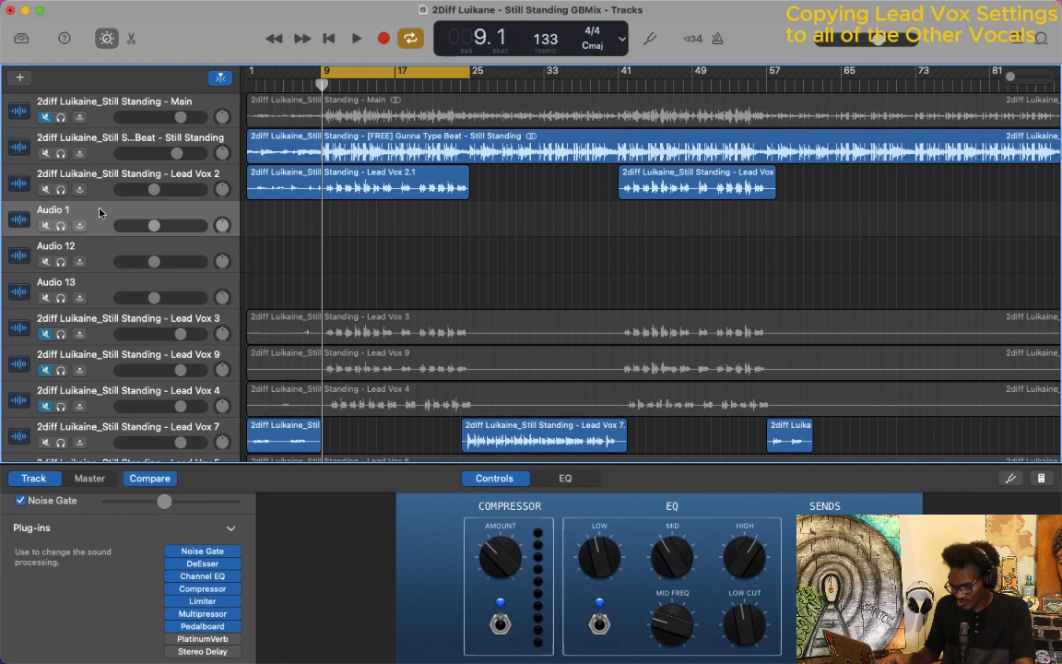
pyautogui.press('Down')
pyautogui.press('Down')
pyautogui.press('Up')
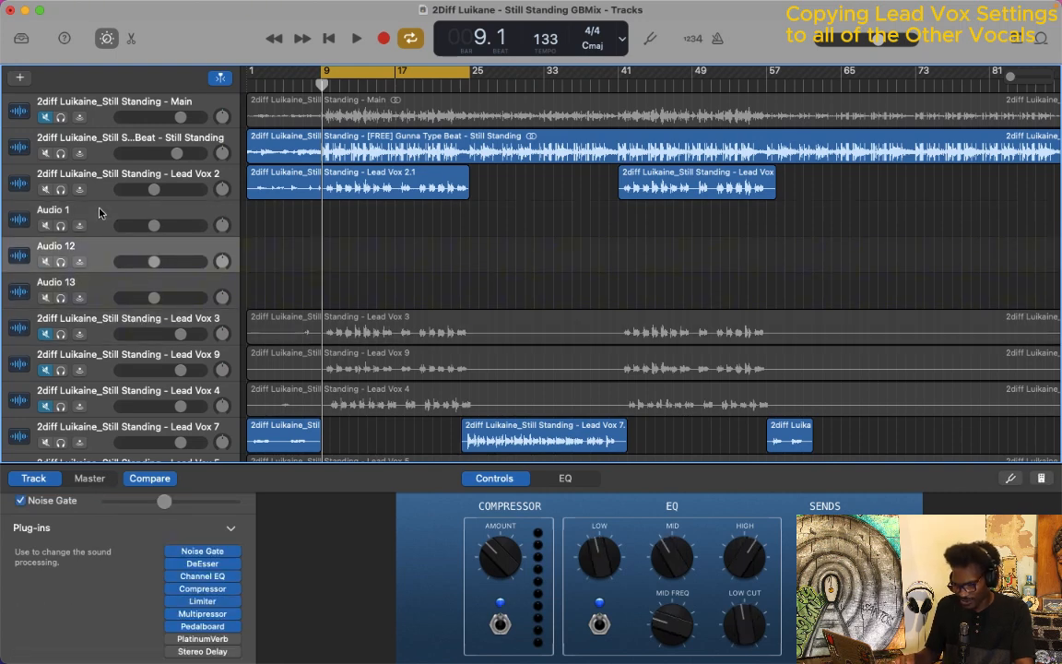
pyautogui.scroll(-3, 70, 573)
pyautogui.press('Down')
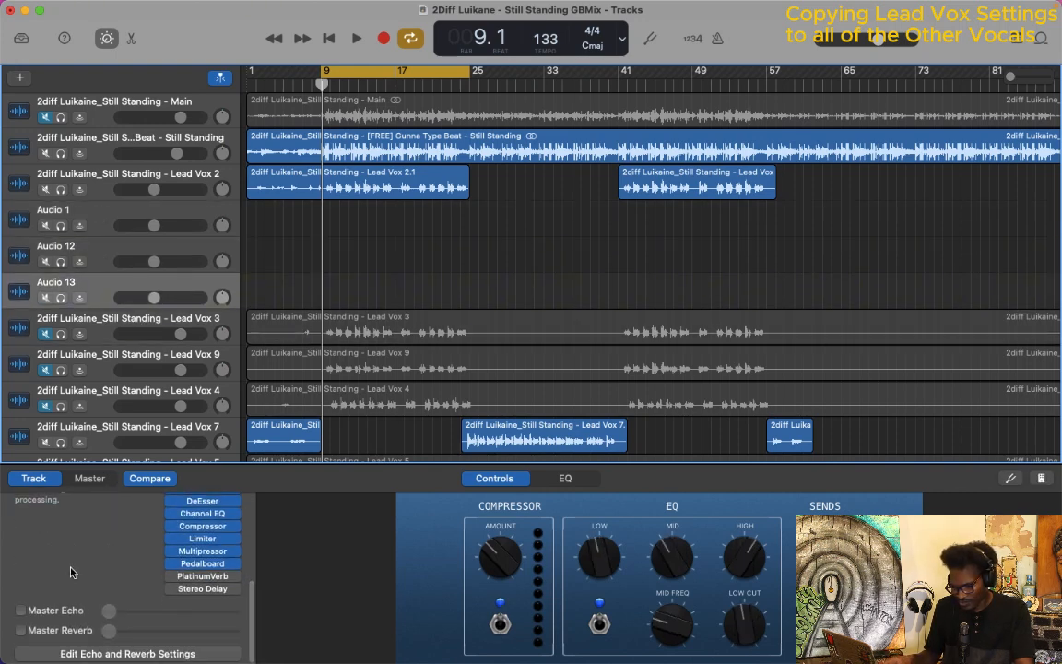
pyautogui.press('Up')
pyautogui.press('Up')
pyautogui.press('Up')
pyautogui.press('Down')
pyautogui.press('Down')
pyautogui.press('Down')
pyautogui.press('Up')
pyautogui.press('Up')
pyautogui.press('Up')
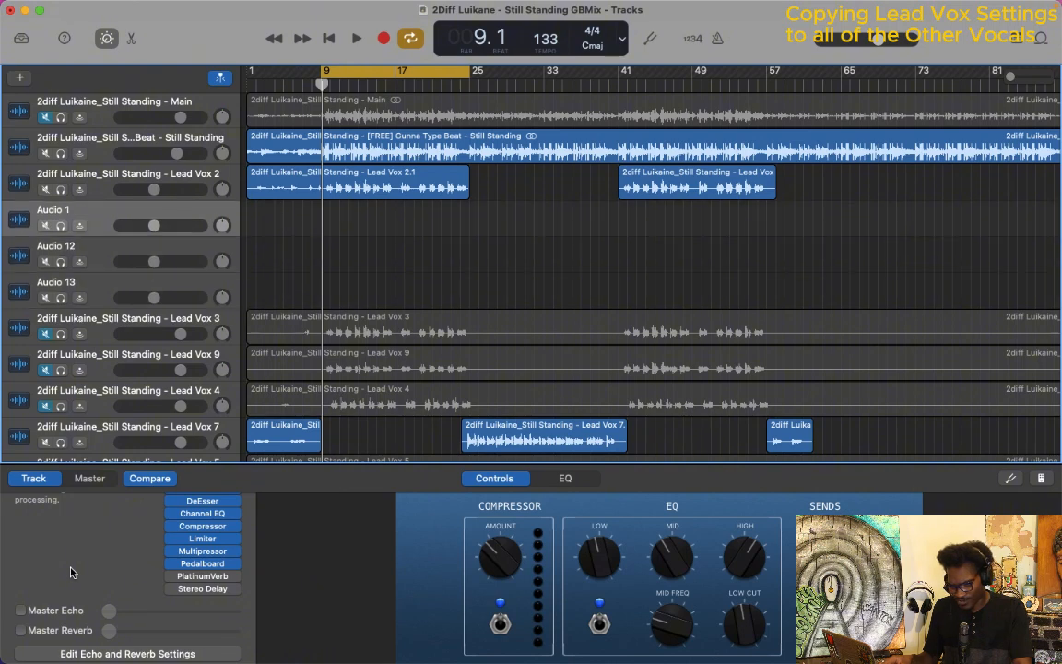
pyautogui.press('Down')
pyautogui.scroll(3, 70, 573)
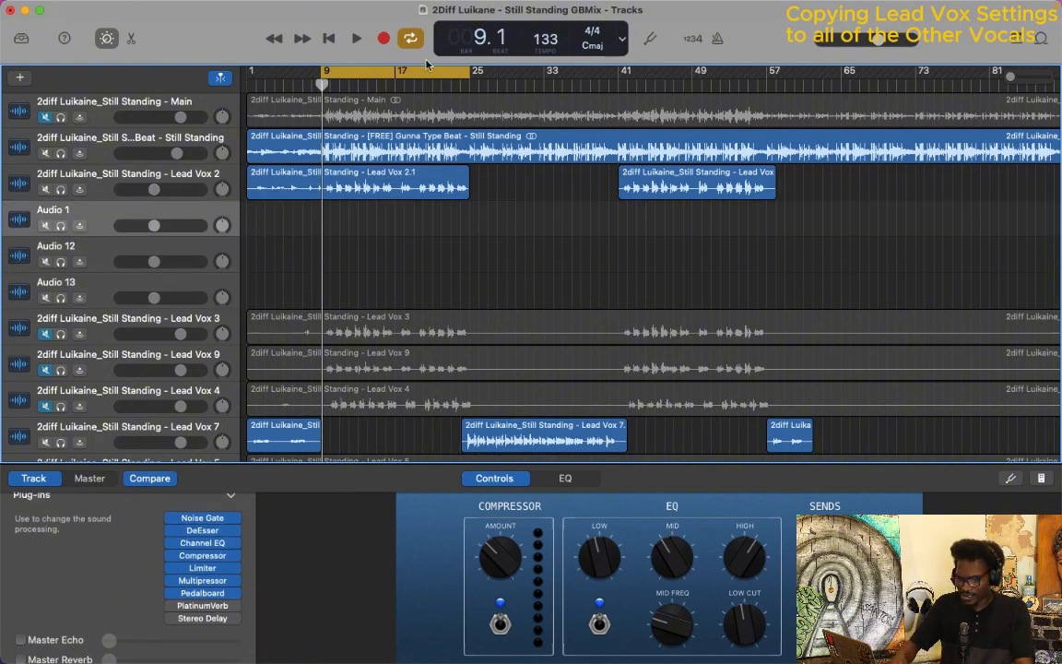
# - Undo the creation of the three duplicated tracks below Lead Vox 2
pyautogui.press('super+z')
pyautogui.press('super+z')
pyautogui.press('super+z')
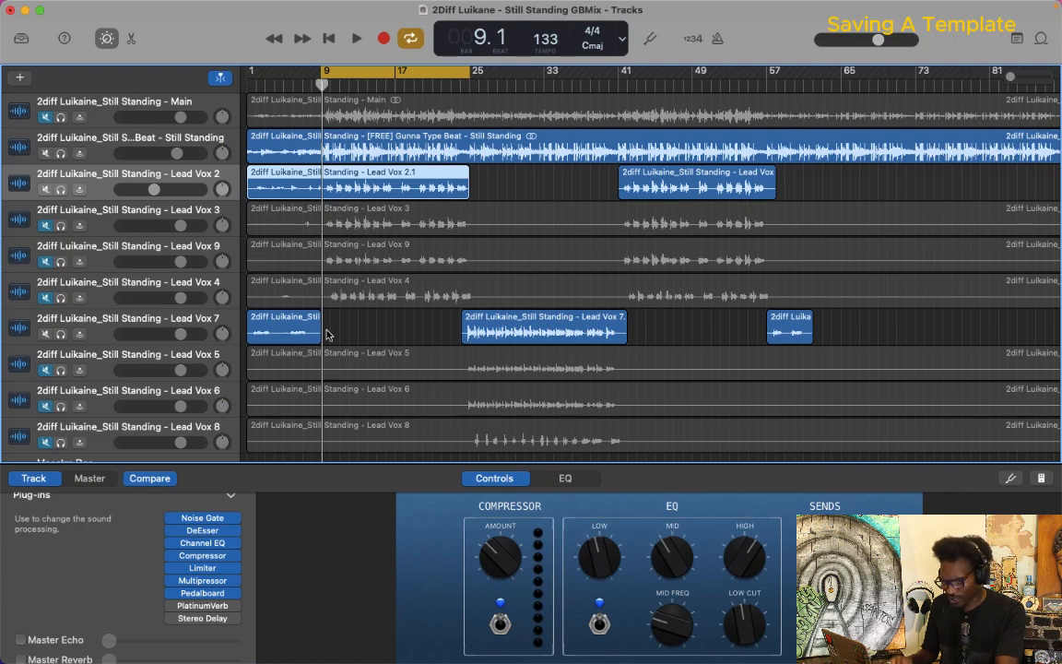
# - Open the Library for the Lead Vox 2 track and start saving its settings as a patch
pyautogui.scroll(-2, 325, 334)
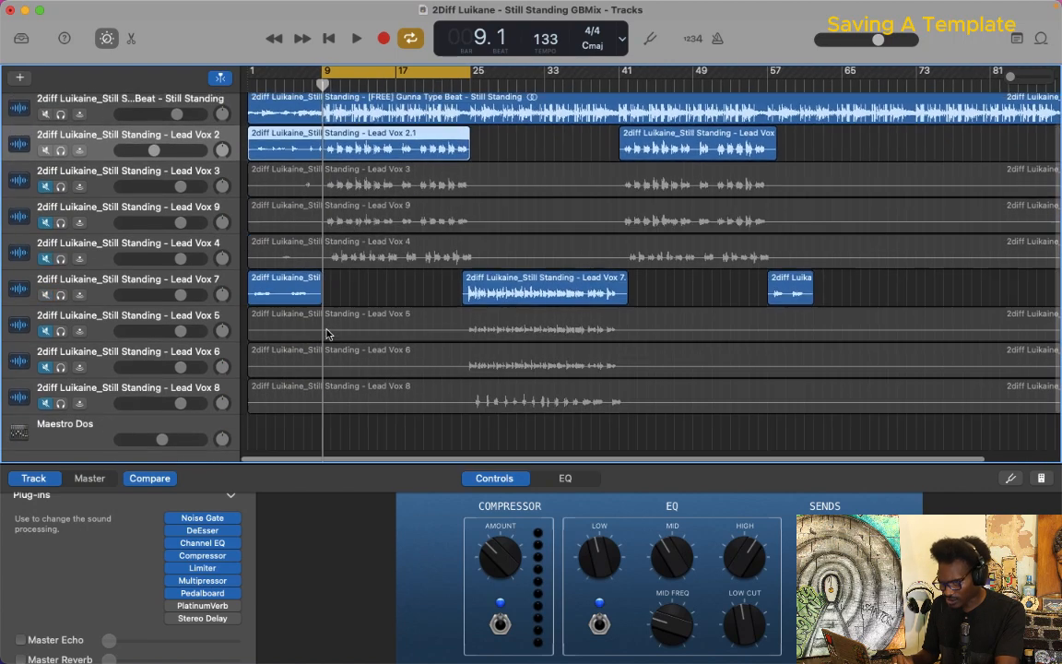
pyautogui.scroll(2, 325, 333)
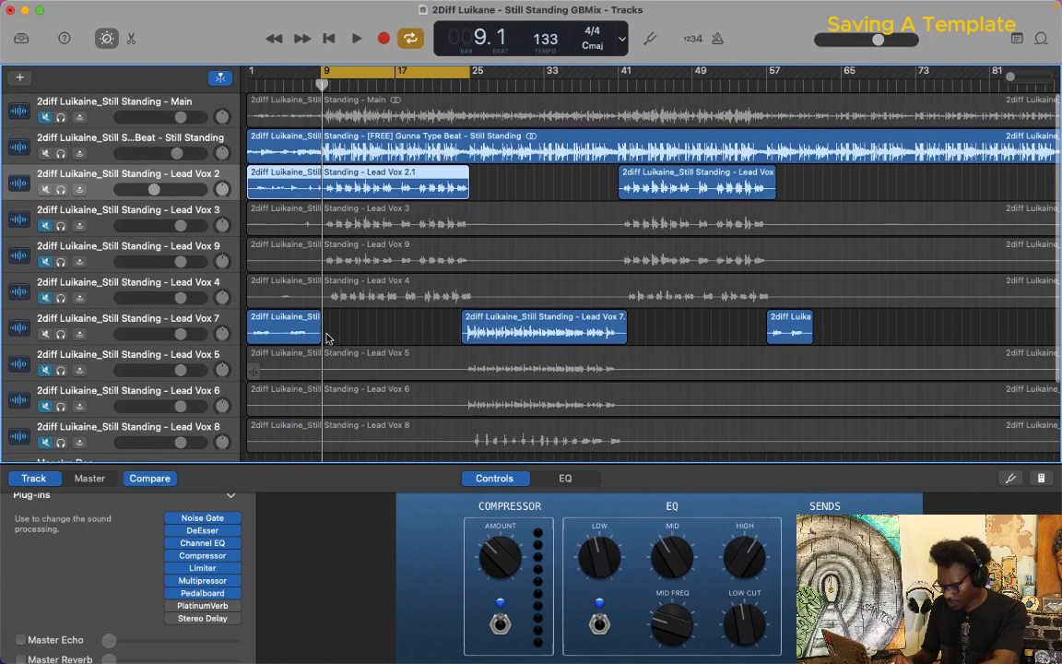
pyautogui.press('y')
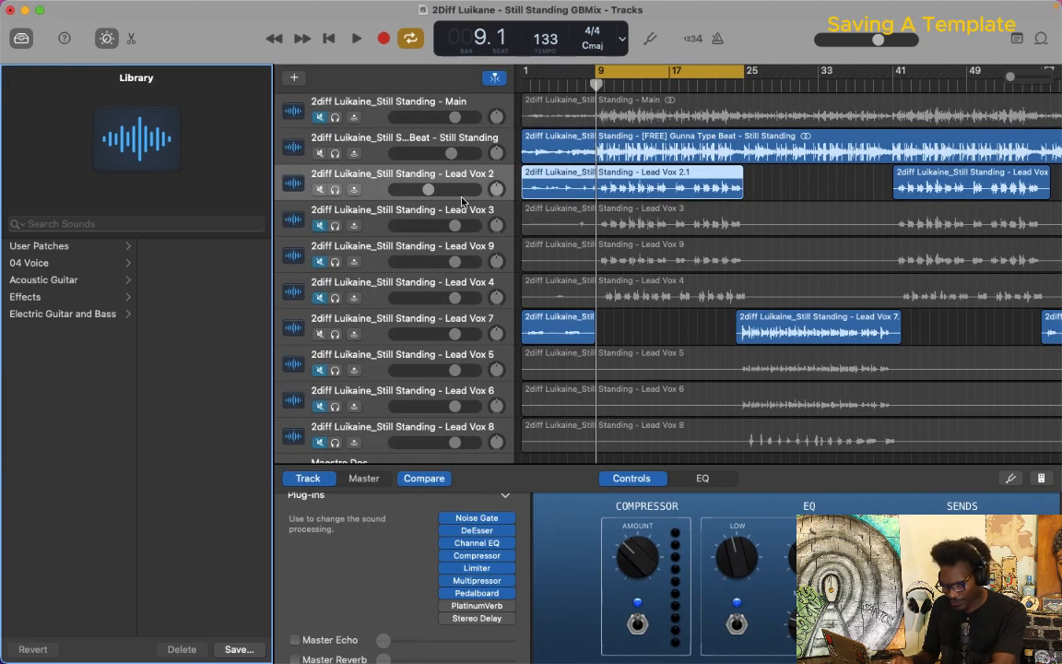
pyautogui.click(607, 302)
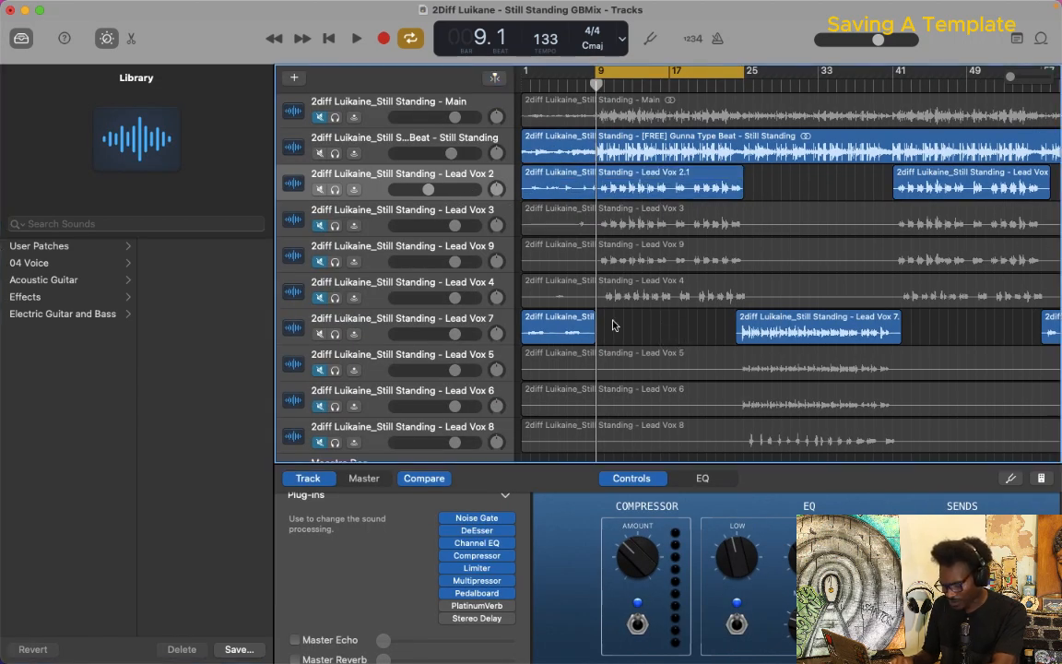
pyautogui.click(374, 192)
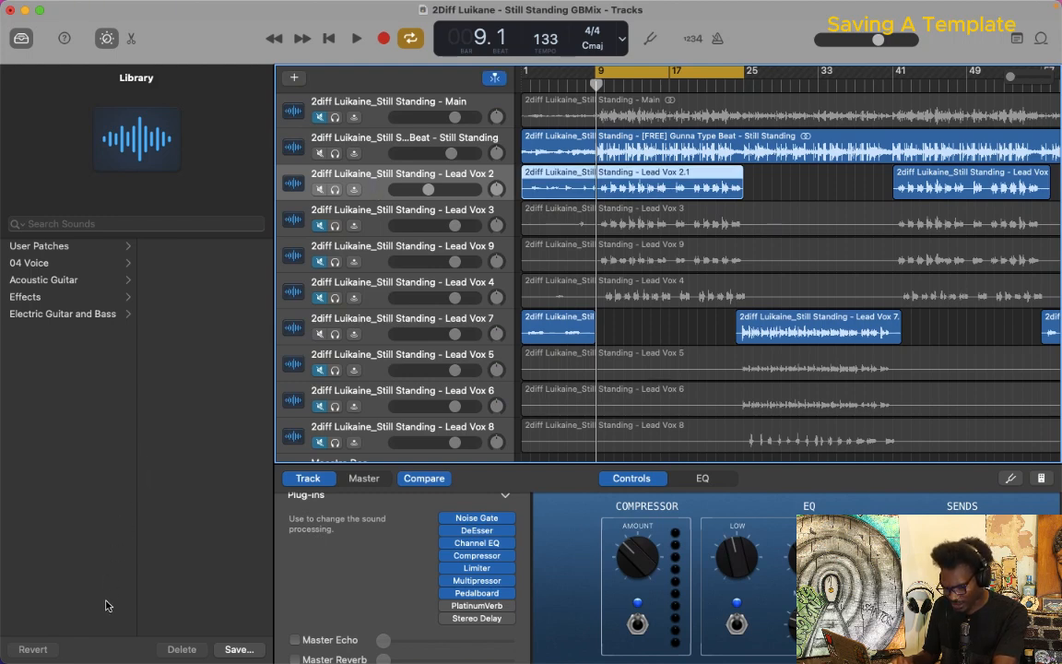
pyautogui.click(231, 650)
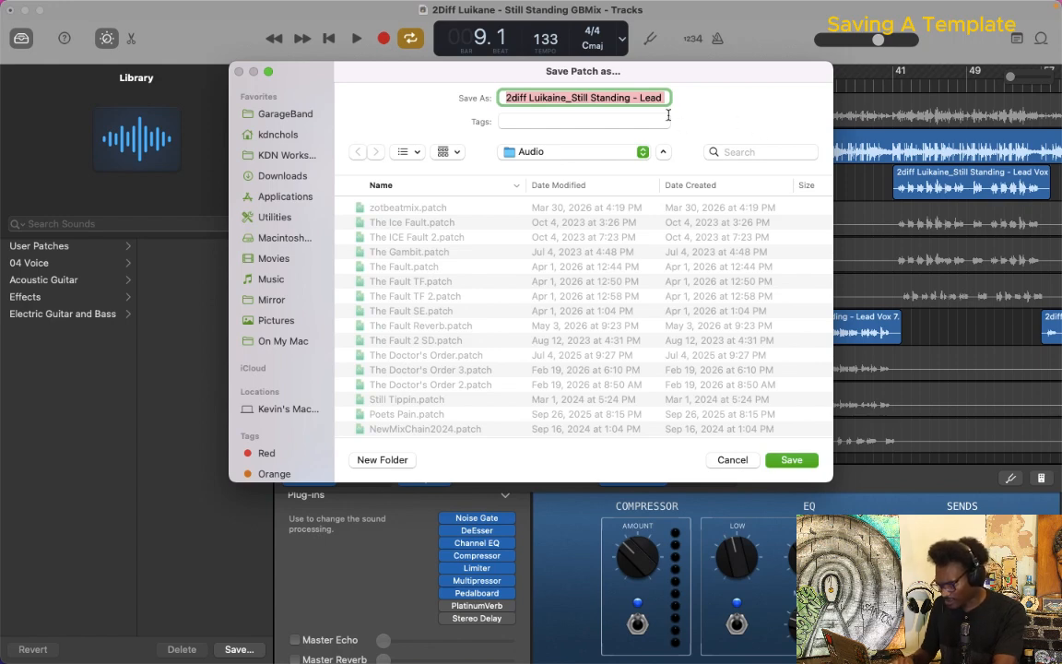
# - Name the patch "Luikane SS lLead Vox" and save it in the Audio folder
pyautogui.click(638, 99)
pyautogui.moveTo(633, 97); pyautogui.dragTo(737, 109)
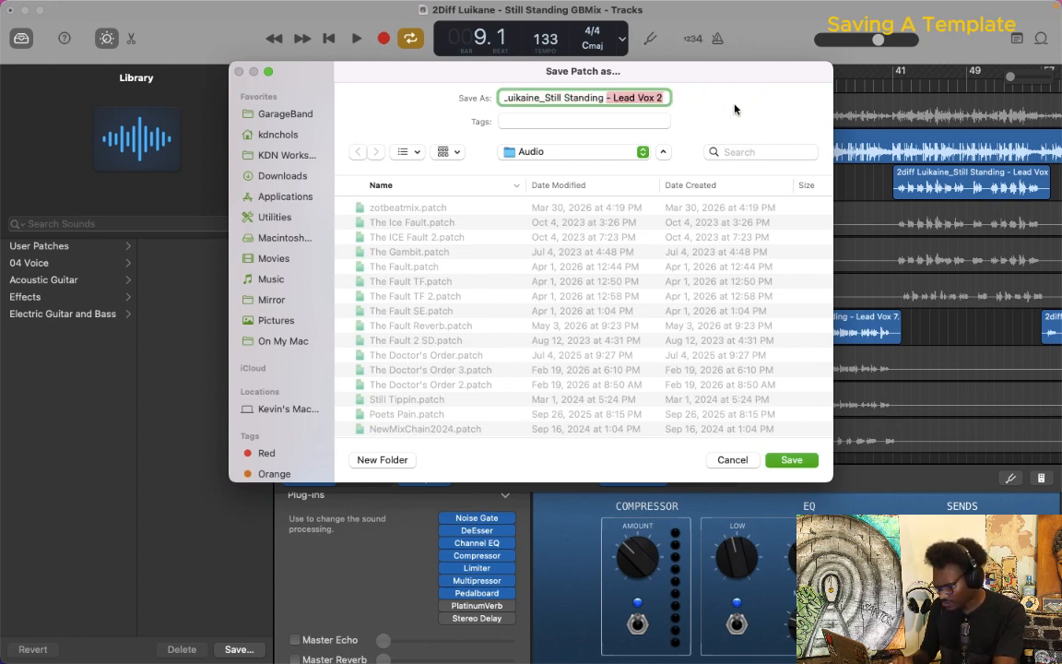
pyautogui.click(610, 101)
pyautogui.moveTo(616, 99); pyautogui.dragTo(461, 88)
pyautogui.press('BackSpace')
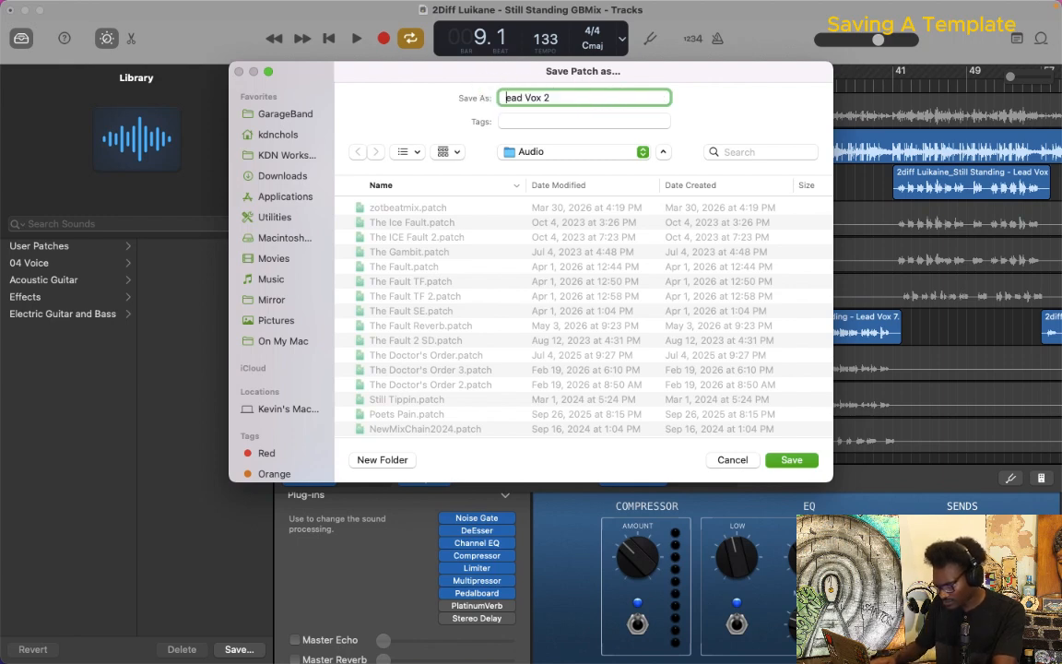
pyautogui.write('L')
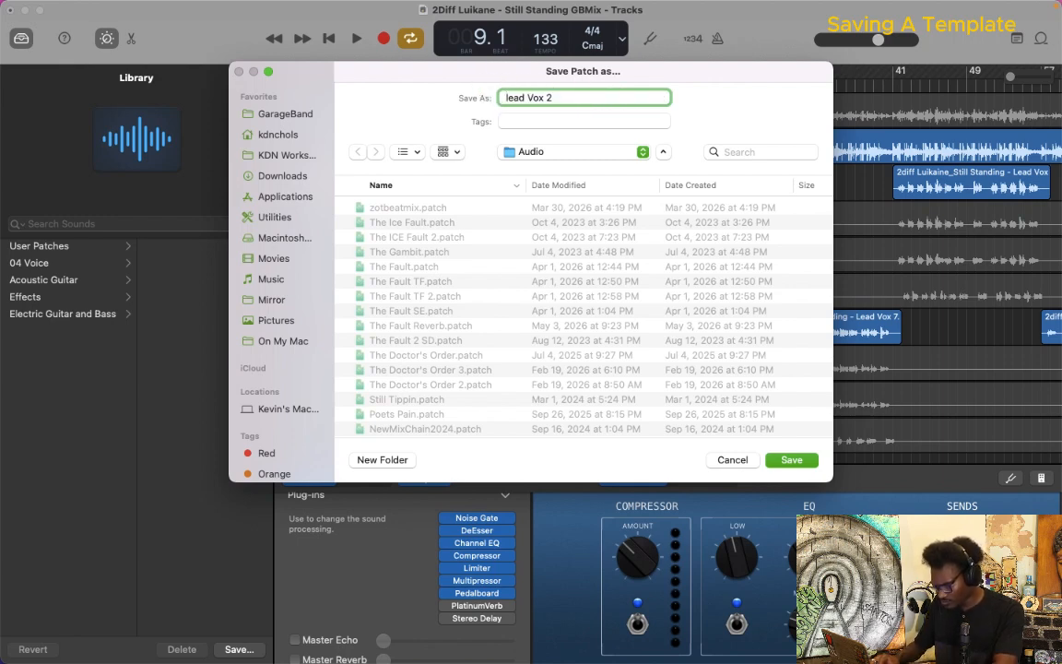
pyautogui.write('uikain')
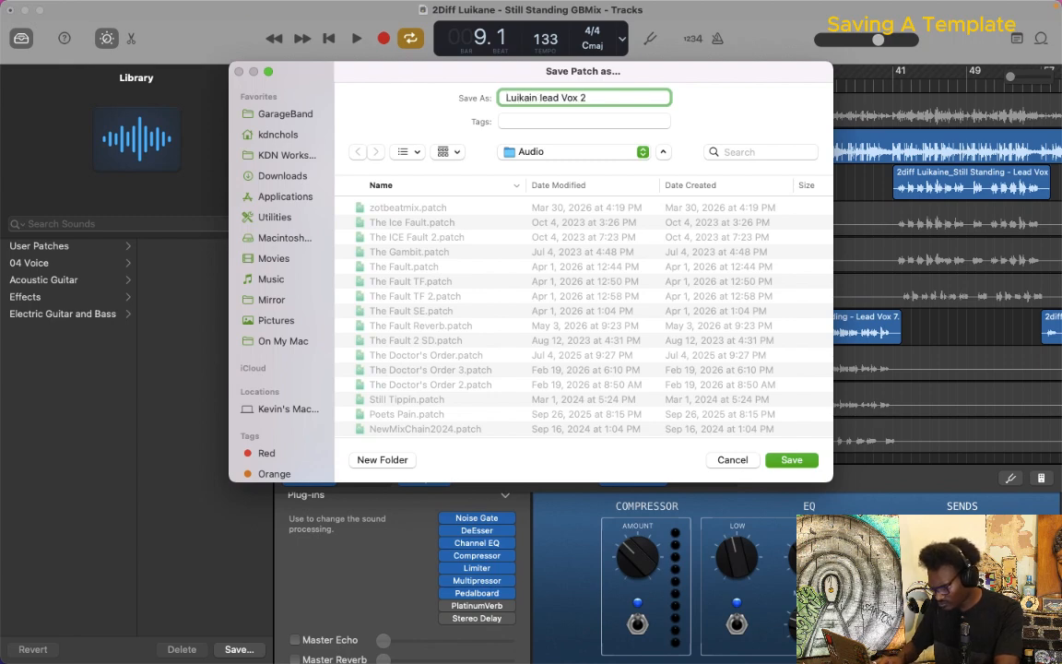
pyautogui.press('BackSpace')
pyautogui.press('BackSpace')
pyautogui.press('BackSpace')
pyautogui.write('ne S')
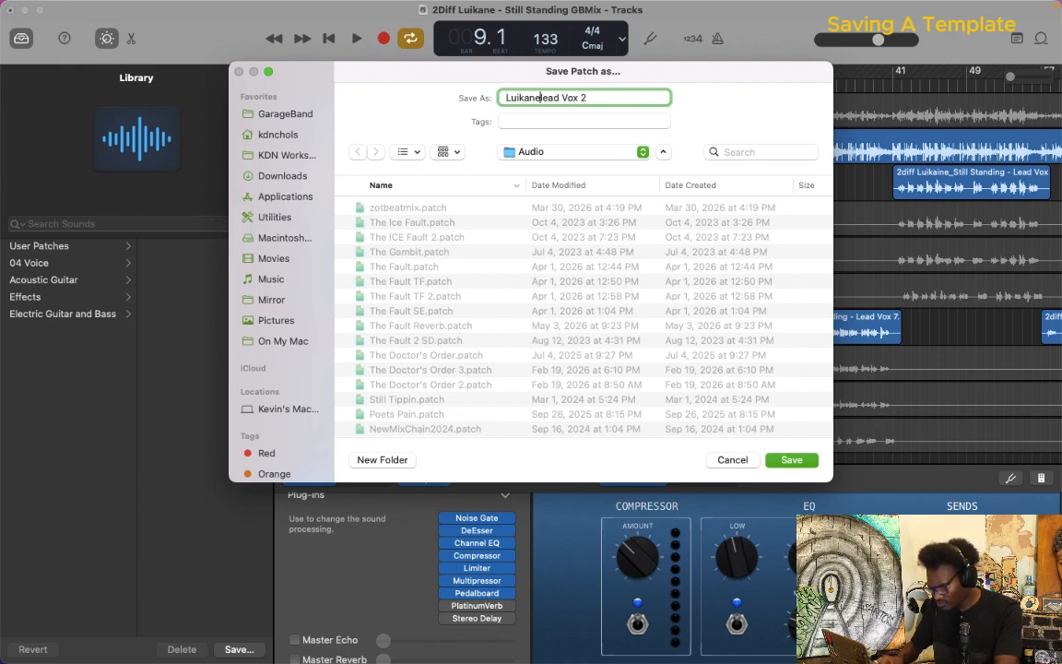
pyautogui.write('S ')
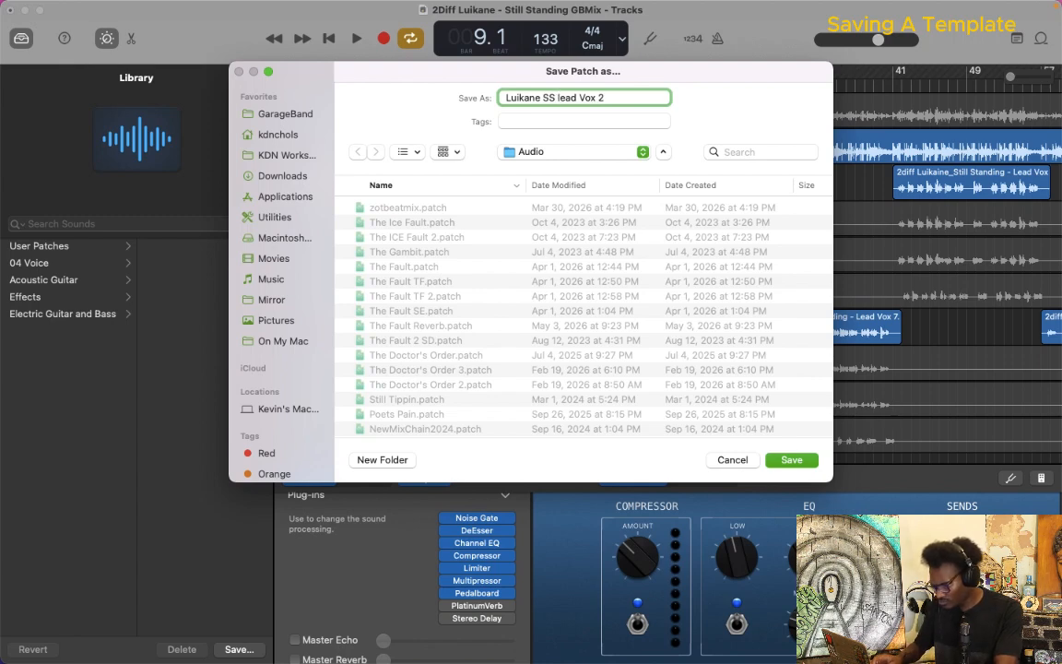
pyautogui.write('L')
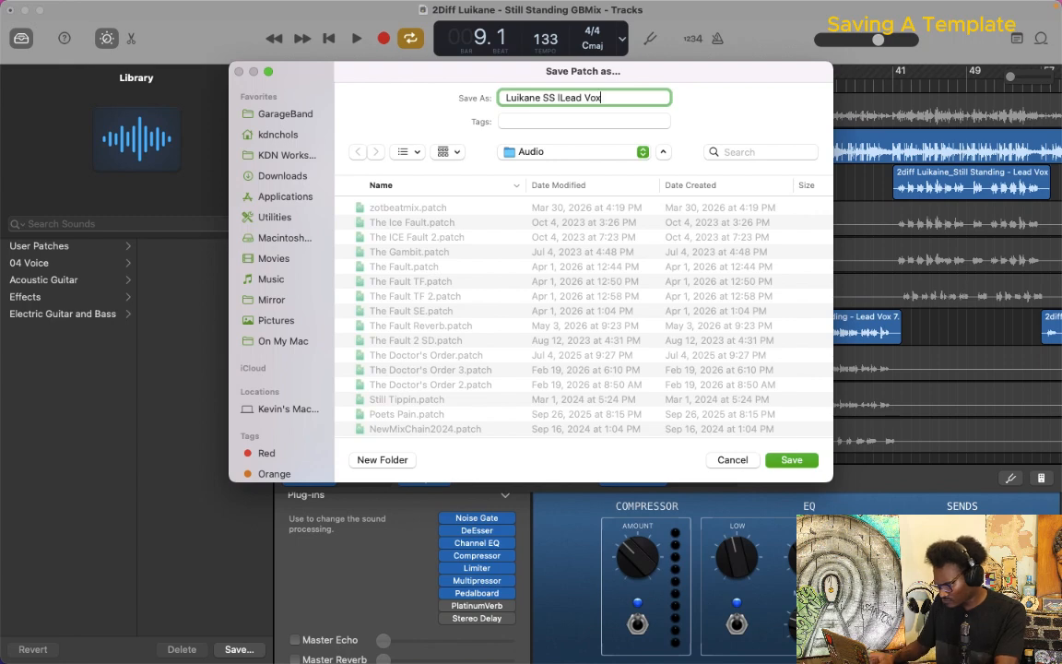
pyautogui.press('Return')
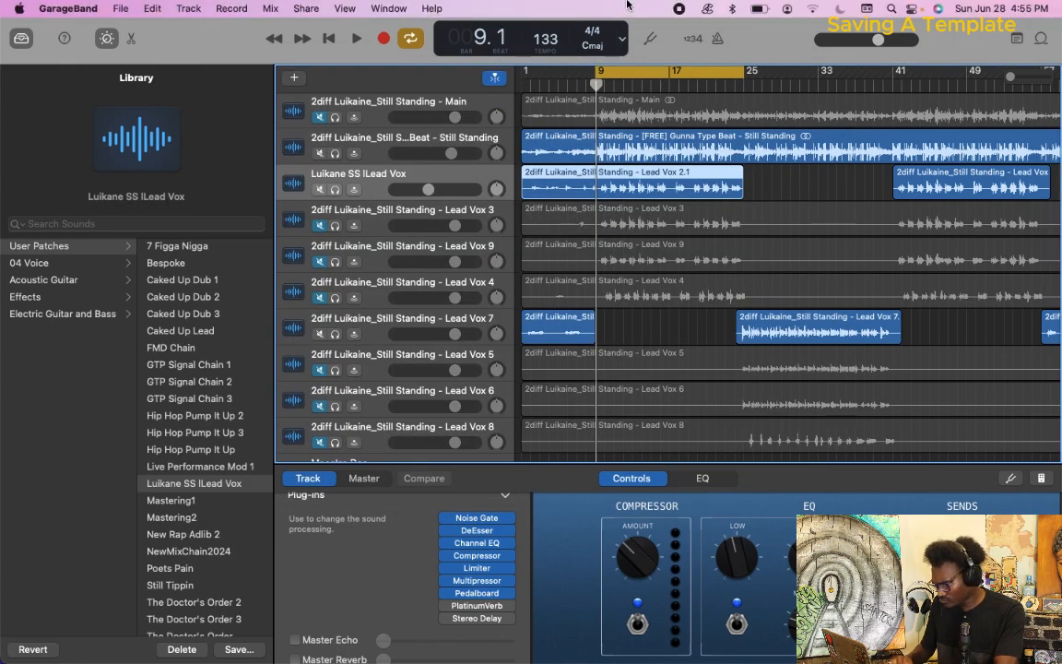
# - Show the User Patches in the Library for the Lead Vox 3 track
pyautogui.click(662, 338)
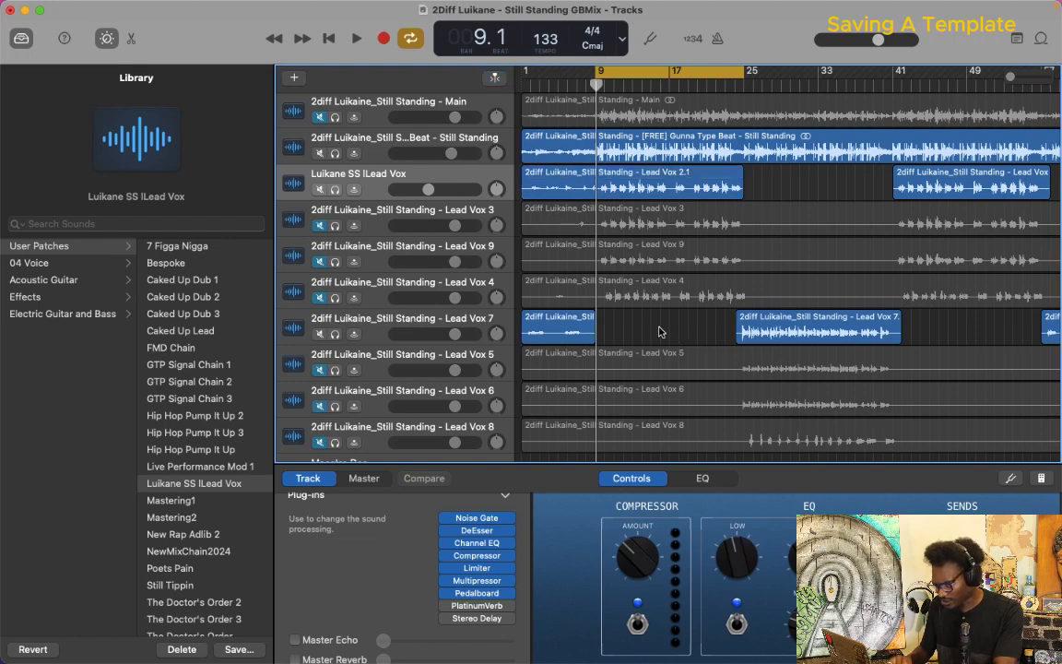
pyautogui.click(356, 206)
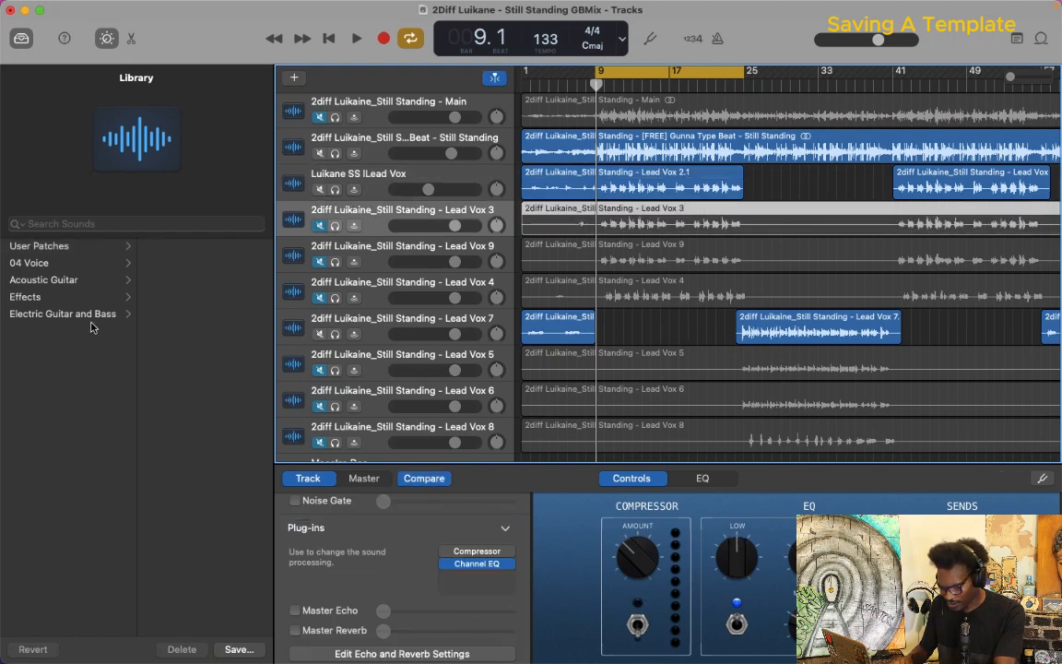
pyautogui.click(87, 249)
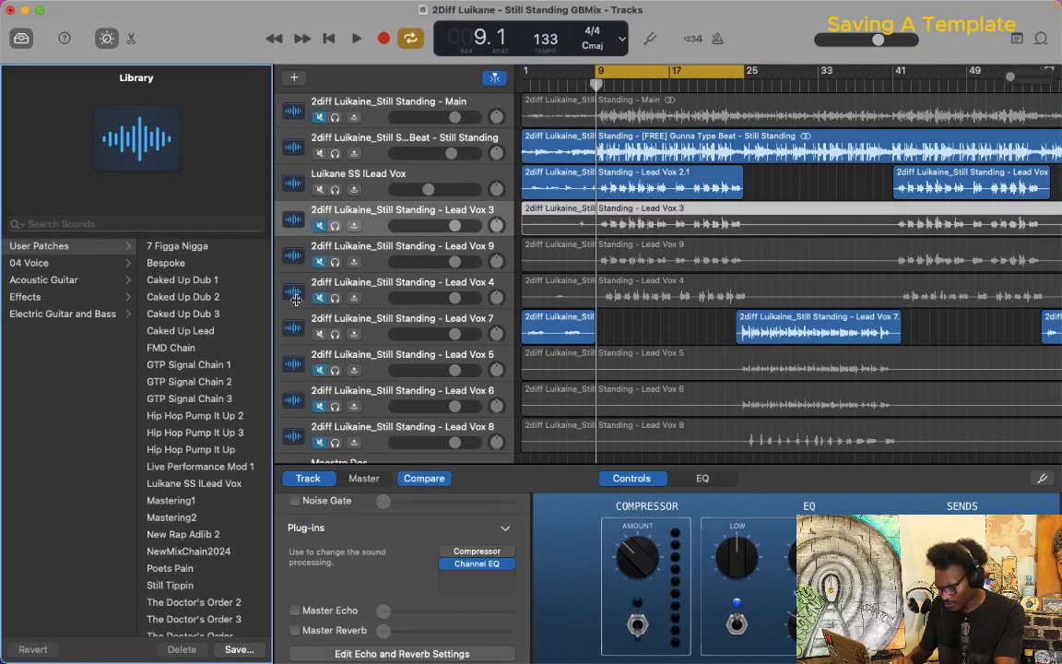
pyautogui.click(632, 330)
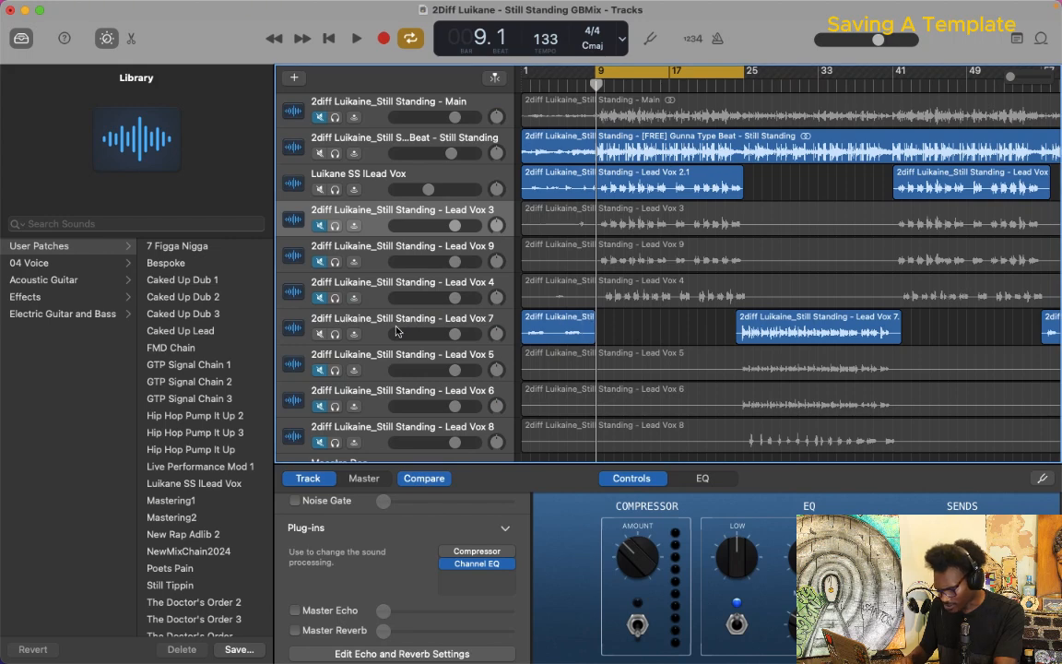
# - Load the user patch "Luikane SS lLead Vox" onto the Lead Vox 7 track
pyautogui.click(371, 322)
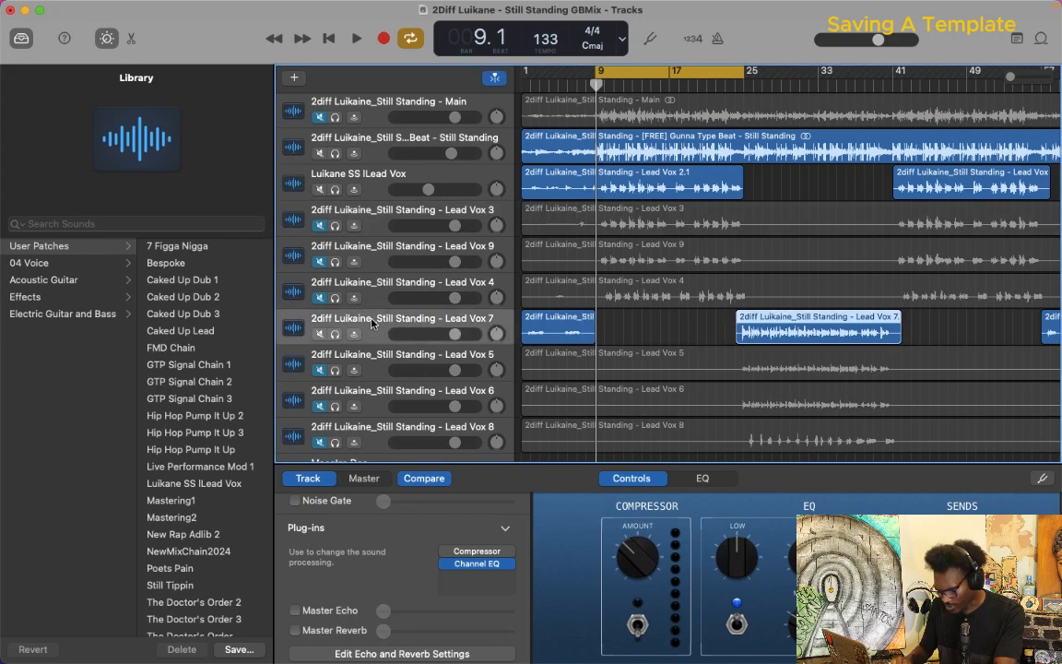
pyautogui.click(73, 249)
pyautogui.scroll(-5, 194, 506)
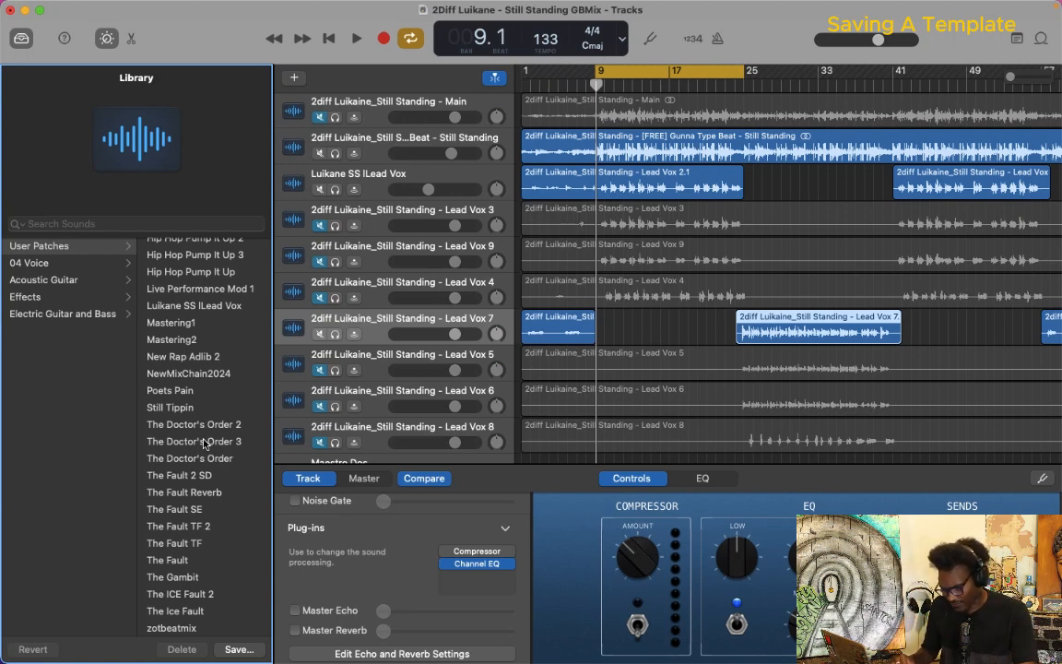
pyautogui.scroll(-1, 205, 444)
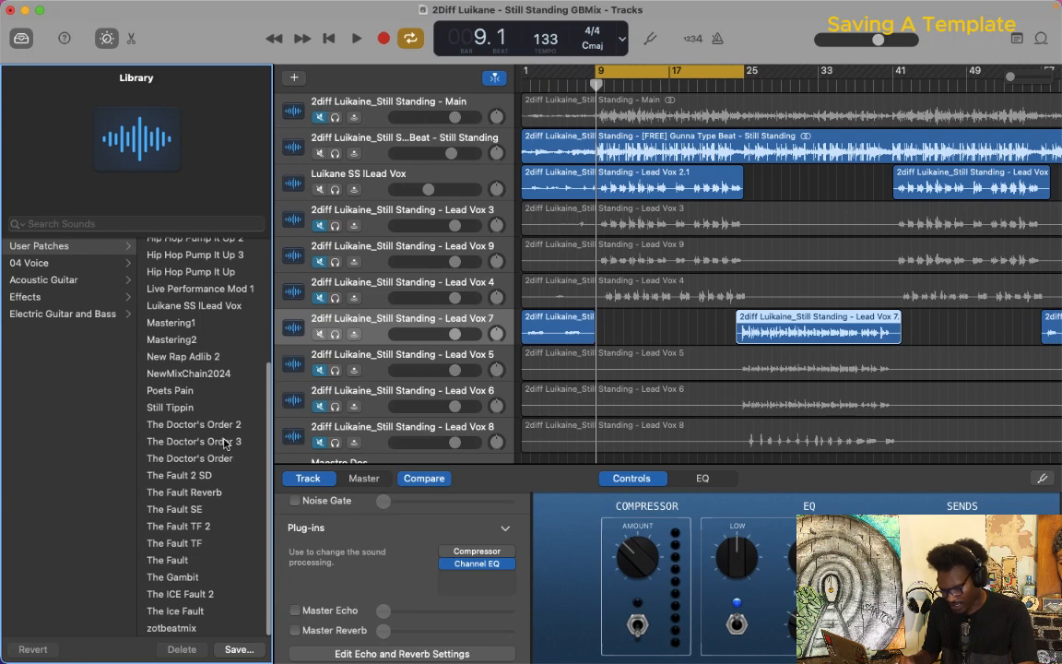
pyautogui.scroll(3, 221, 438)
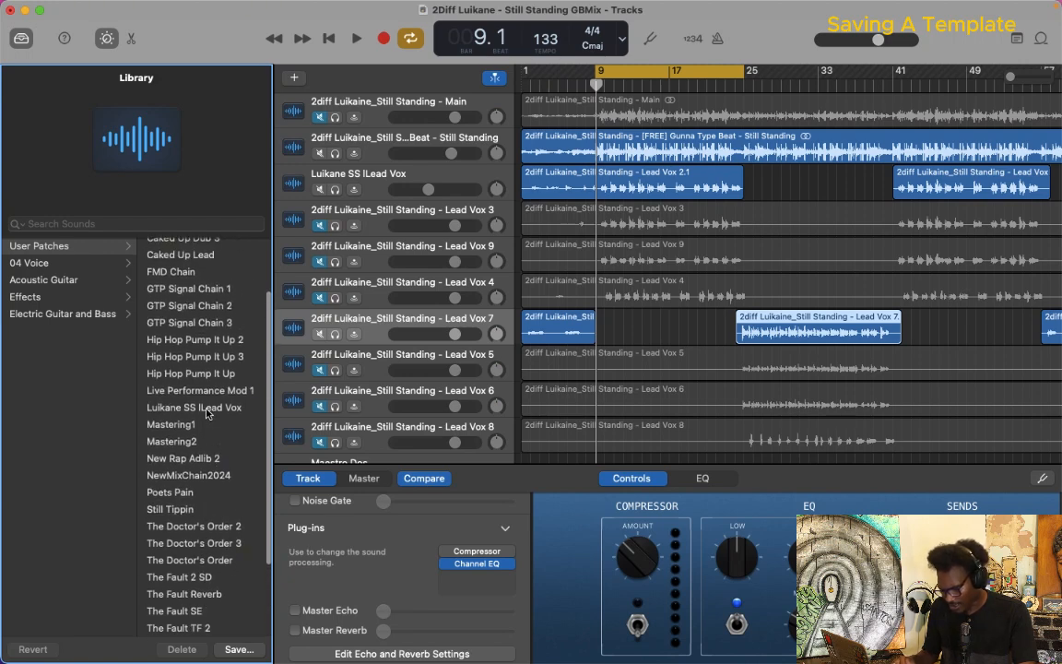
pyautogui.click(207, 411)
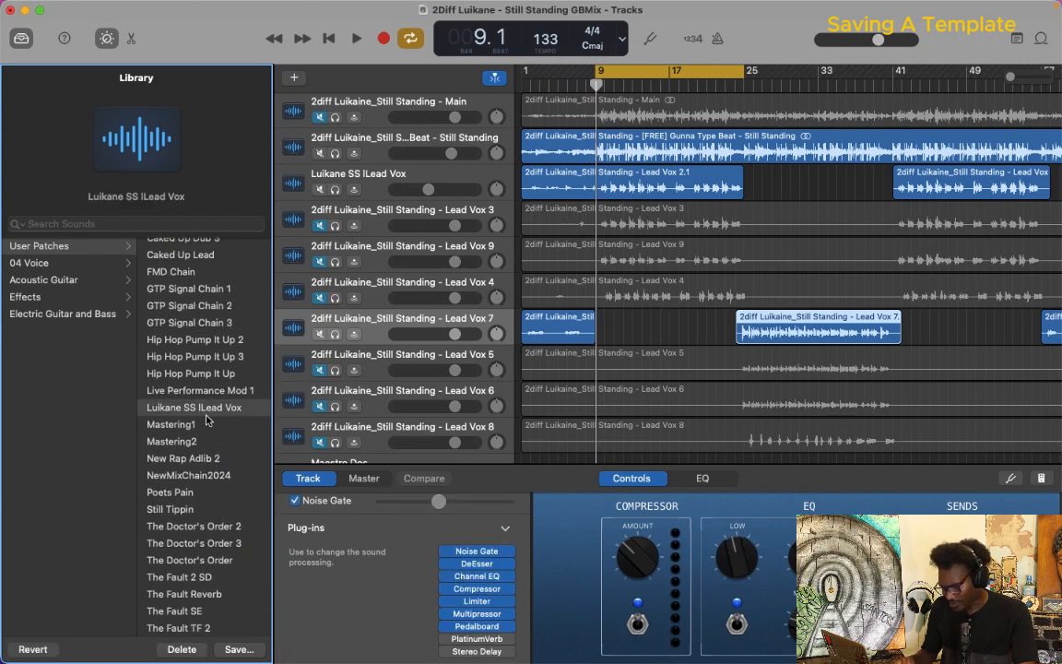
pyautogui.press('Up')
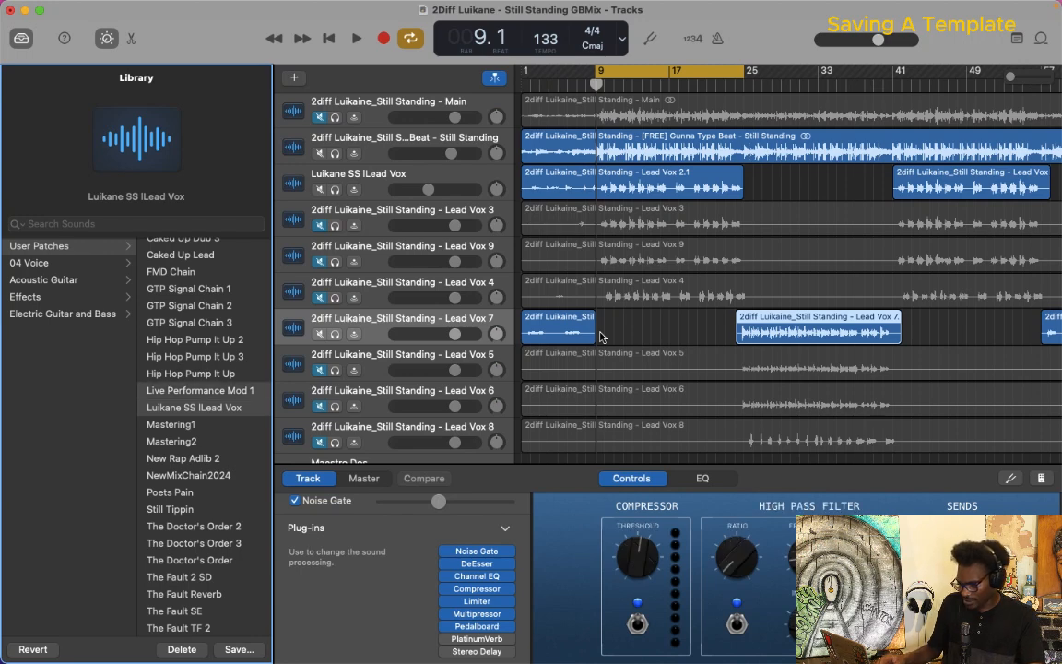
pyautogui.press('Down')
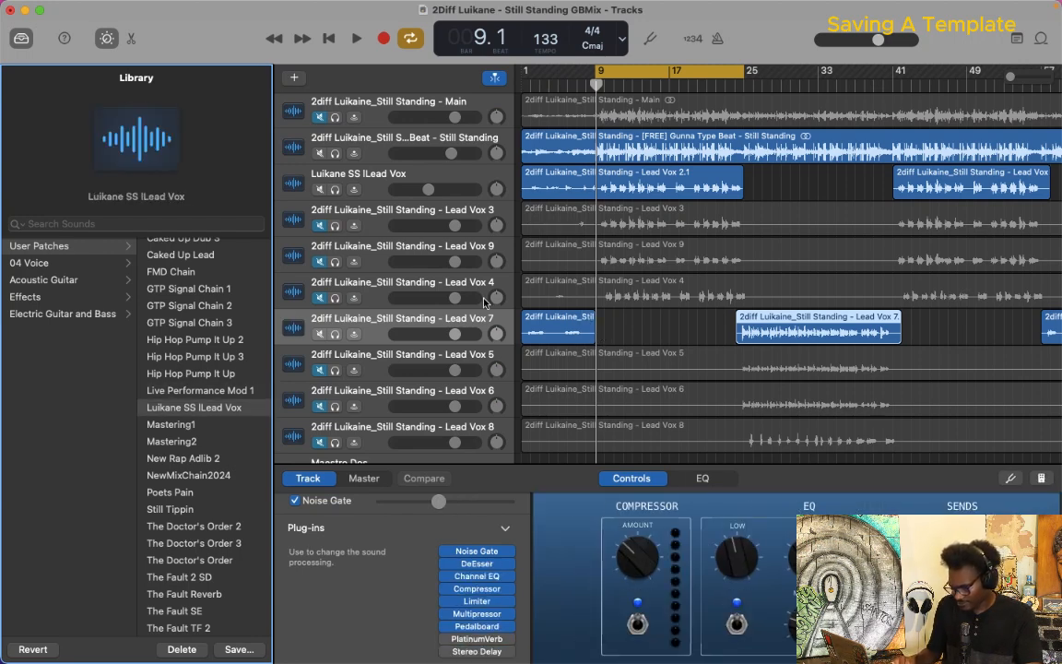
# - Deselect the Lead Vox 7 region and play the song from about bar 24, where that vocal comes in
pyautogui.click(685, 328)
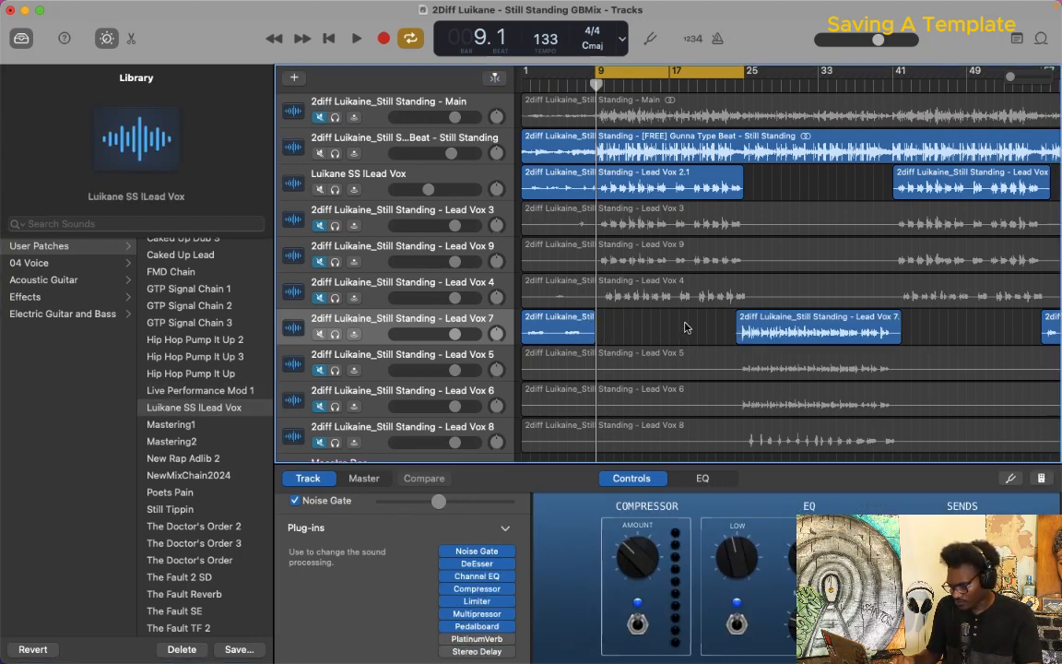
pyautogui.press('Return')
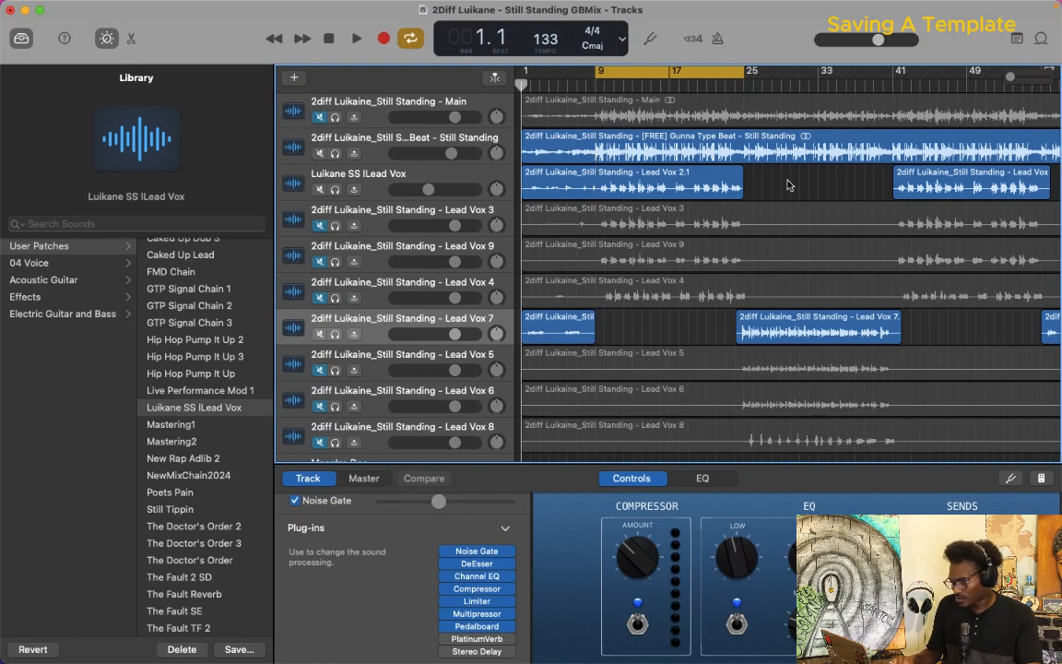
pyautogui.click(732, 86)
pyautogui.press('space')
pyautogui.click(737, 86)
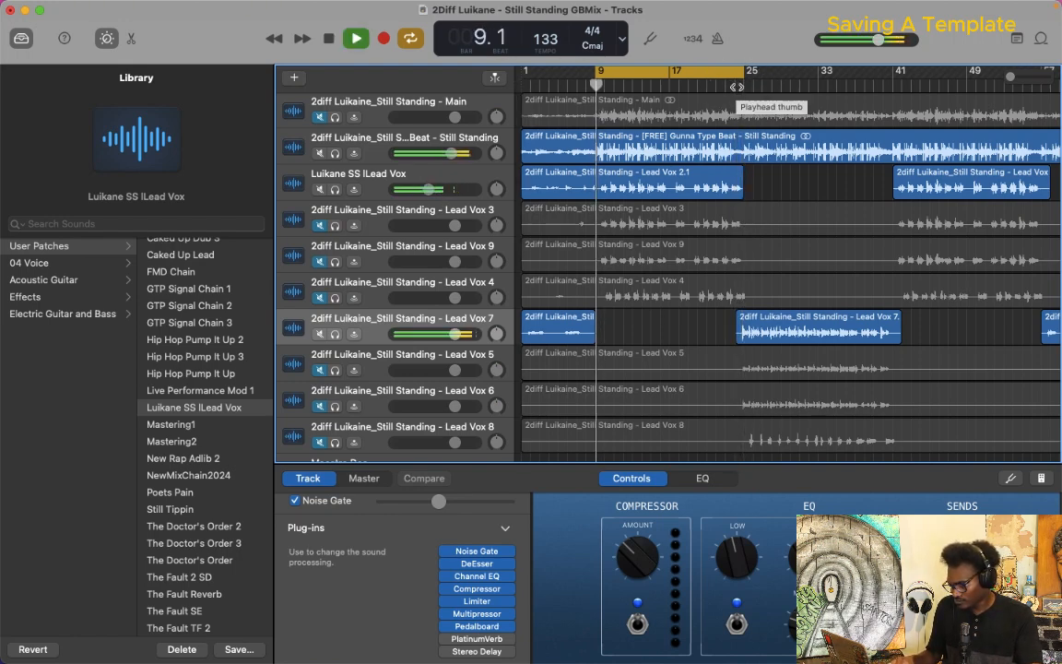
pyautogui.click(737, 86)
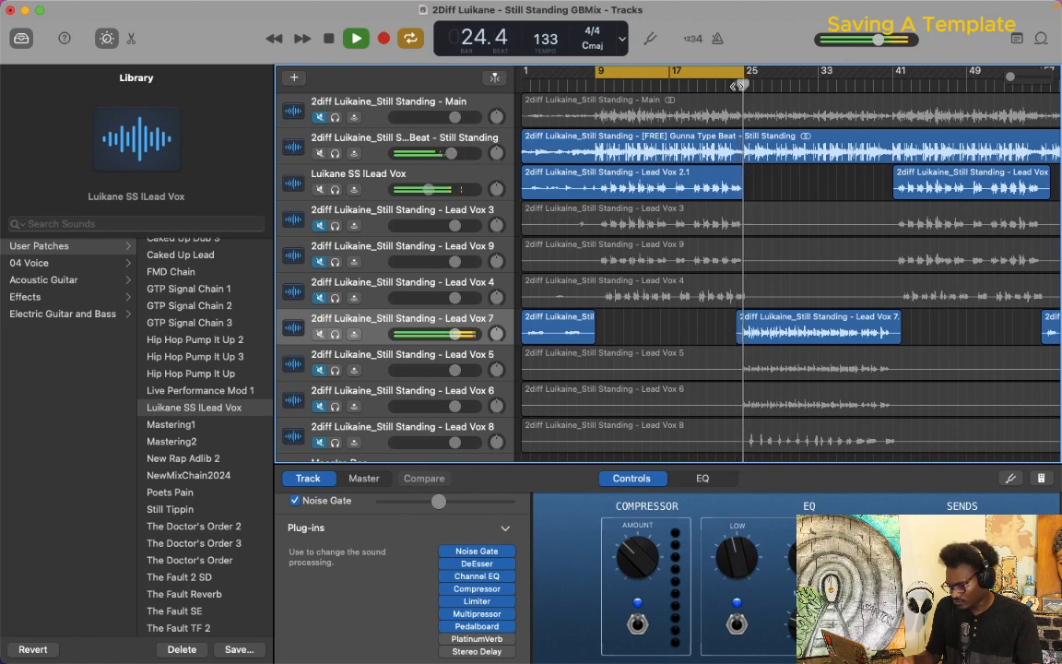
# - Set the cycle range to about bars 23 to 27, around the Lead Vox 7 entrance, and loop it
pyautogui.moveTo(743, 71); pyautogui.dragTo(818, 71)
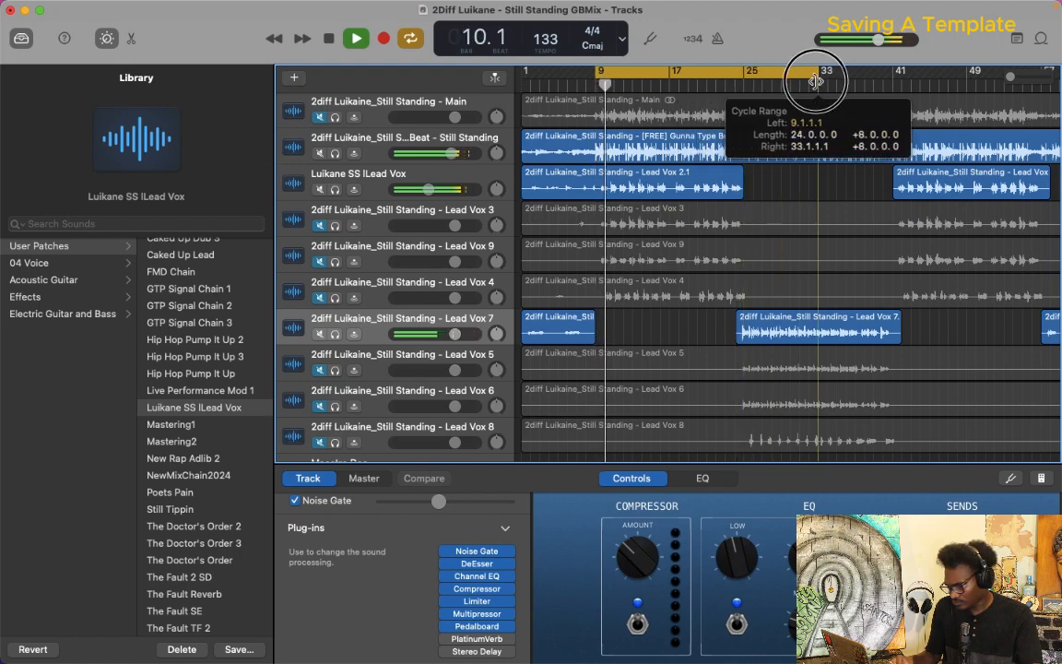
pyautogui.moveTo(609, 83); pyautogui.dragTo(725, 87)
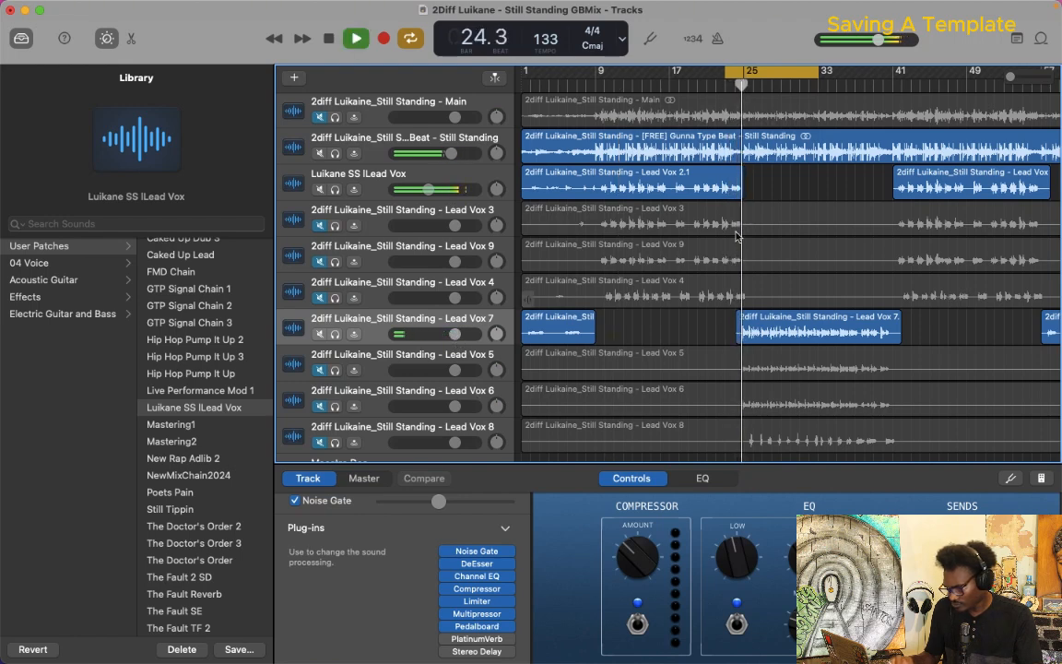
pyautogui.moveTo(809, 73); pyautogui.dragTo(756, 78)
pyautogui.press('space')
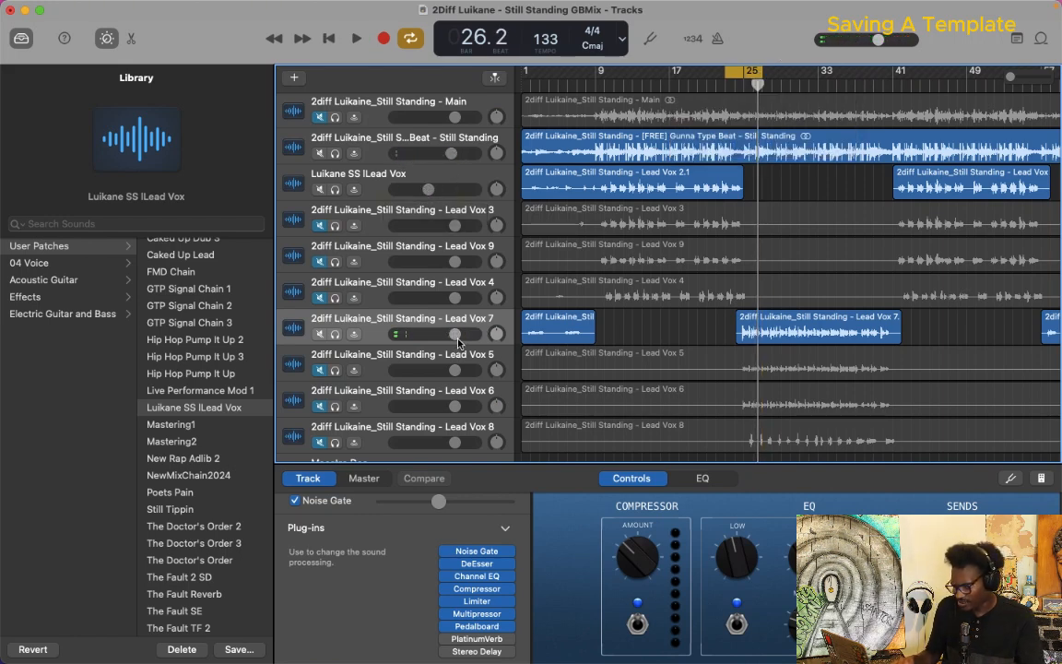
pyautogui.press('space')
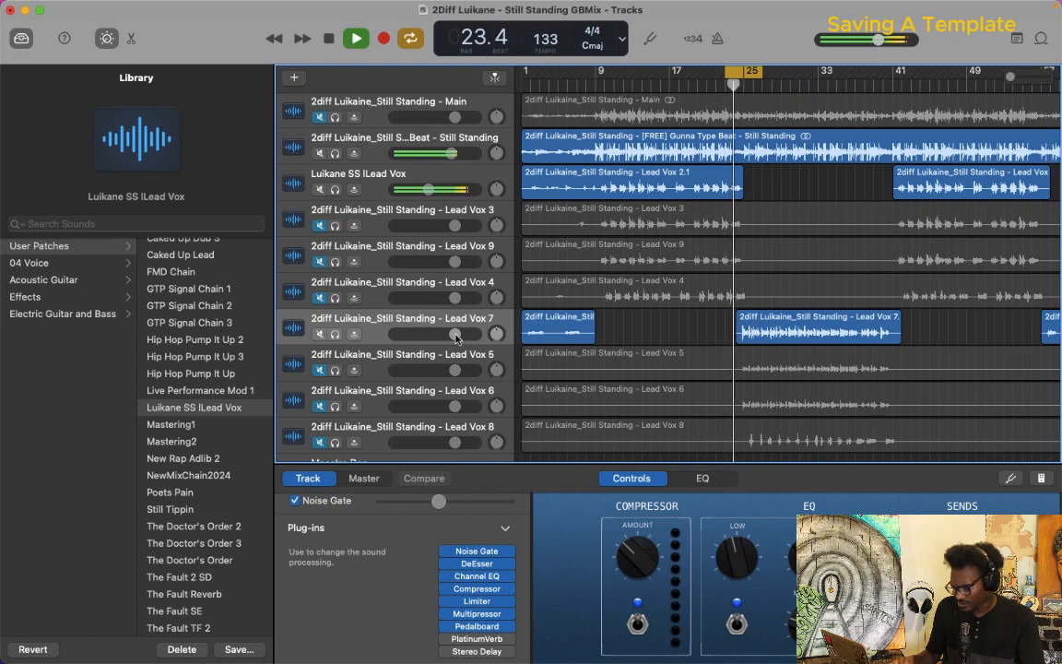
# - Lower the Lead Vox 7 volume to about the Luikane SS lLead Vox level, nudge the latter up slightly, and stop the loop
pyautogui.moveTo(457, 337); pyautogui.dragTo(406, 333)
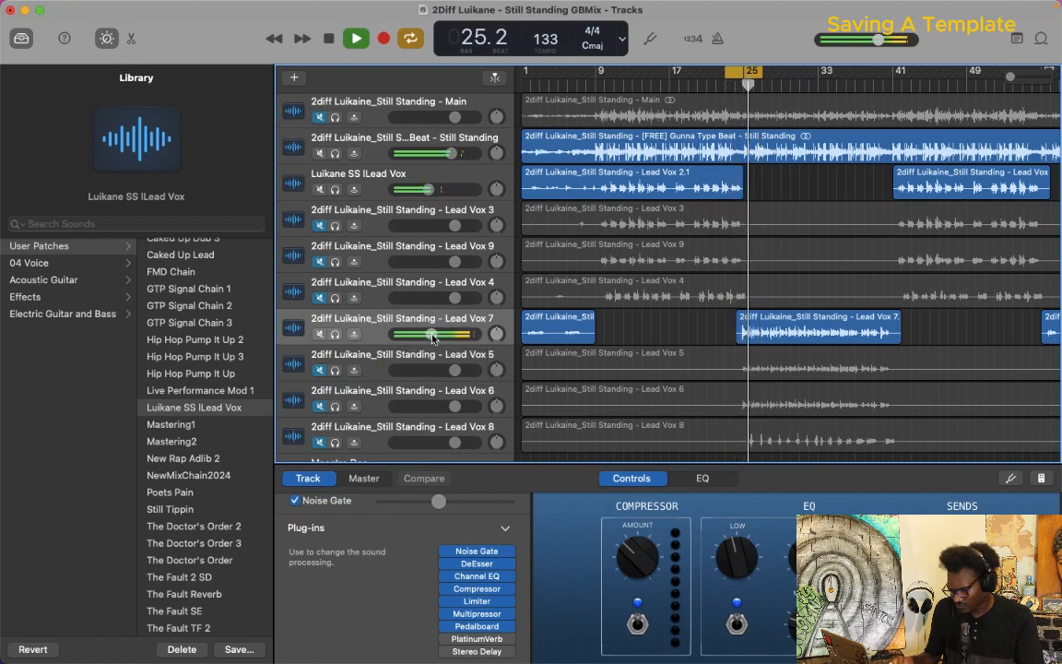
pyautogui.moveTo(433, 337); pyautogui.dragTo(429, 337)
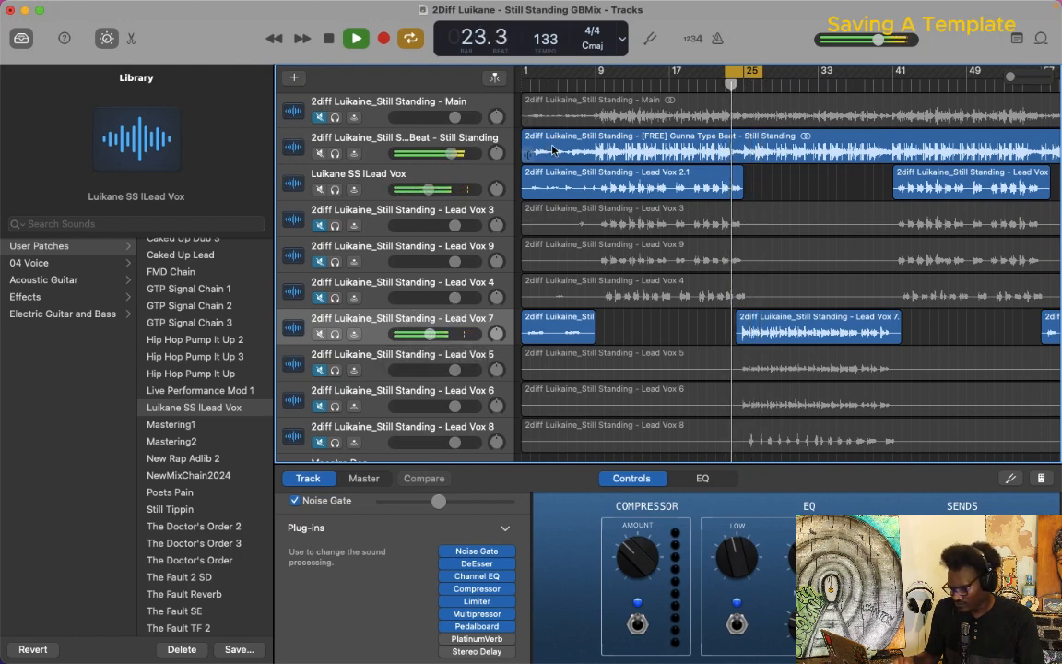
pyautogui.moveTo(434, 192); pyautogui.dragTo(437, 191)
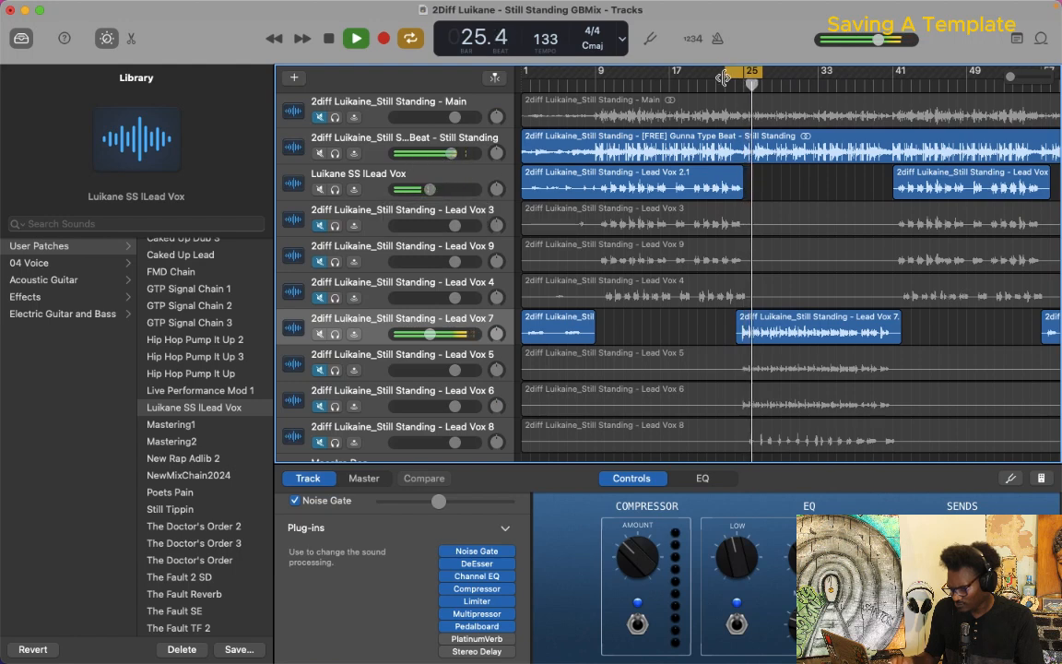
pyautogui.click(429, 188)
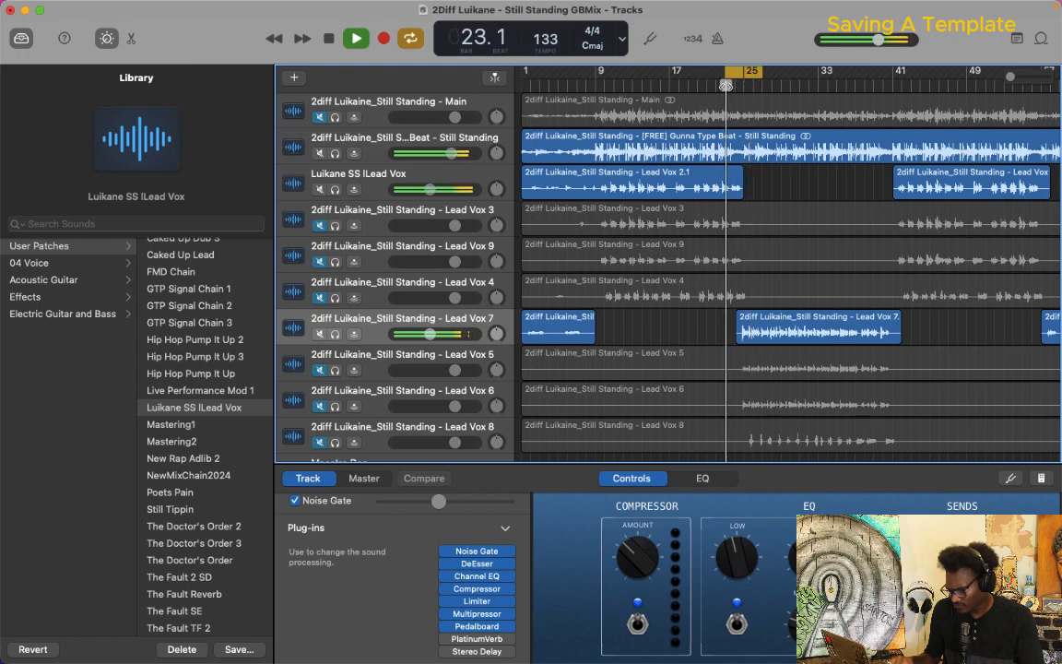
pyautogui.click(423, 335)
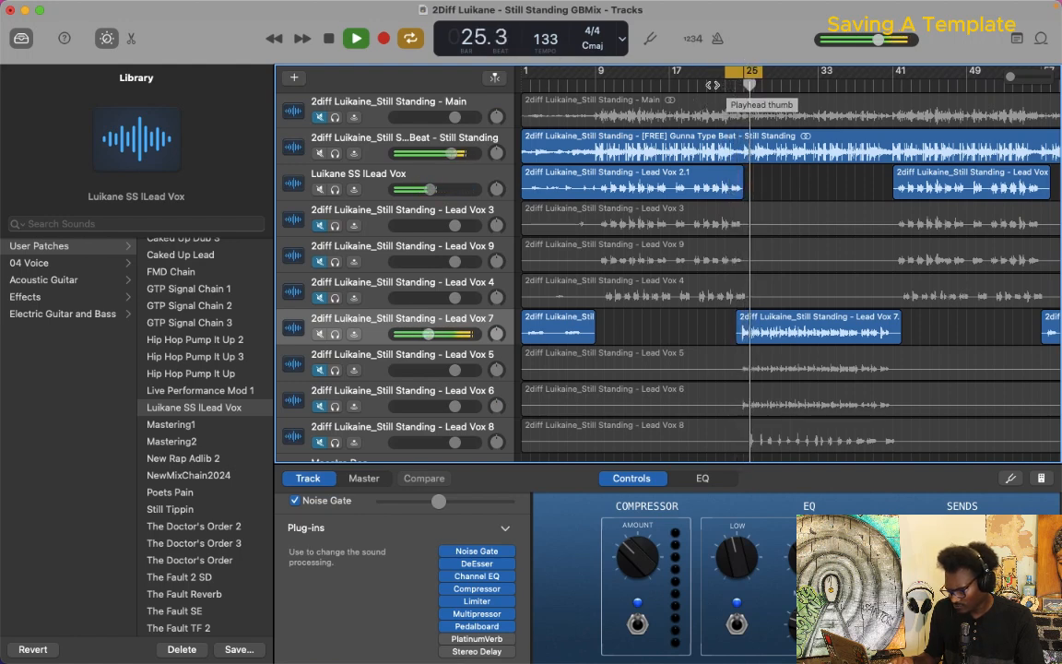
pyautogui.moveTo(747, 84); pyautogui.dragTo(720, 85)
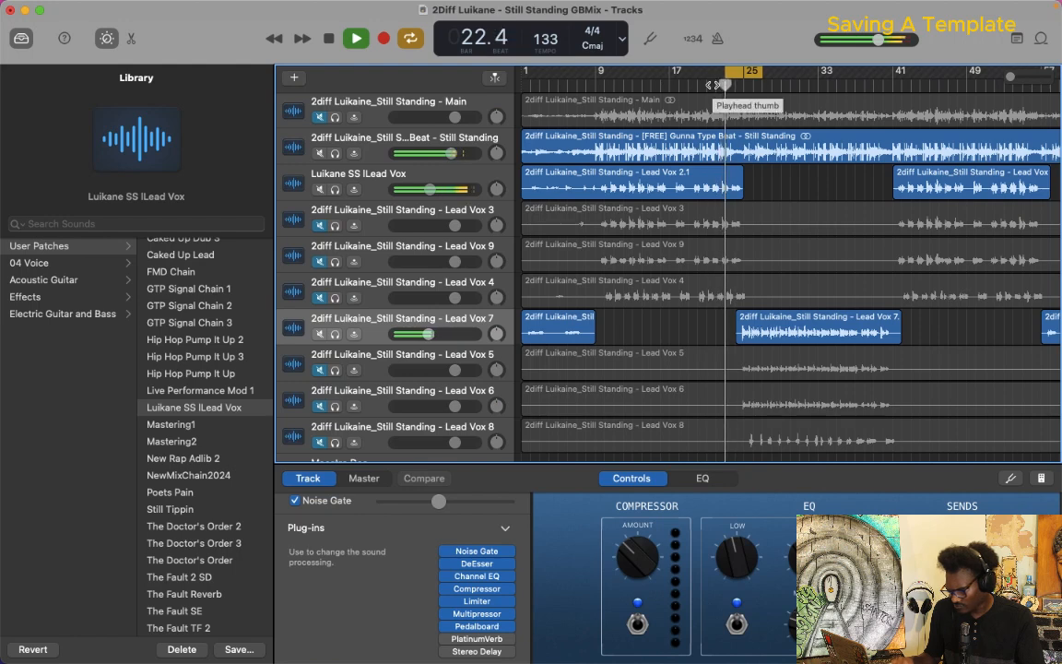
pyautogui.press('space')
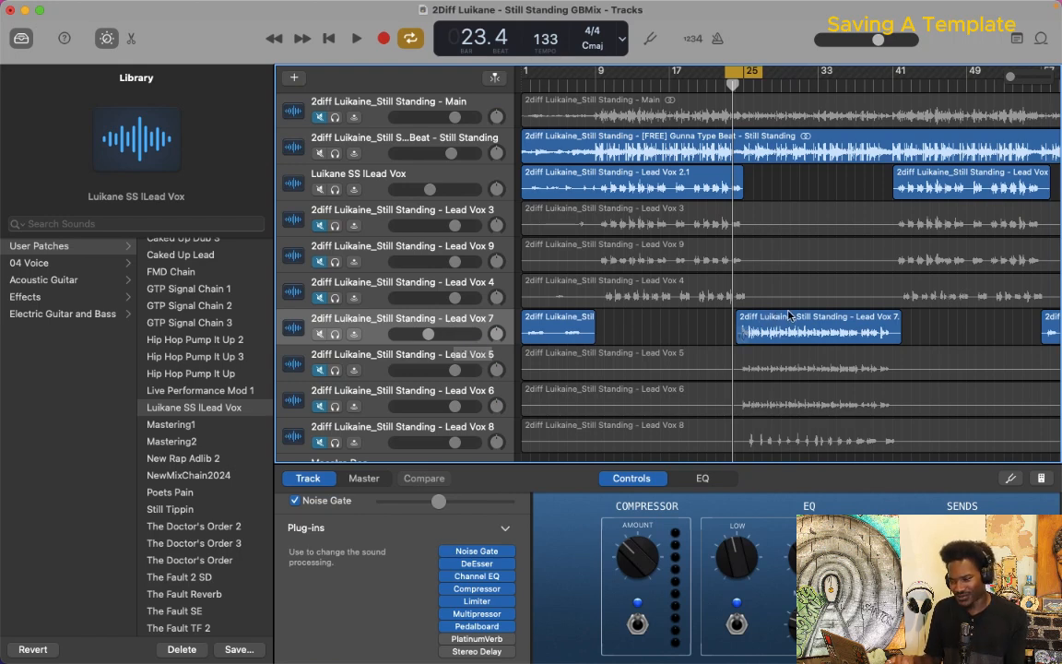
# - Select the Lead Vox 7 track and listen to the mix, restarting from about bar 17 and again from about bar 9
pyautogui.click(427, 175)
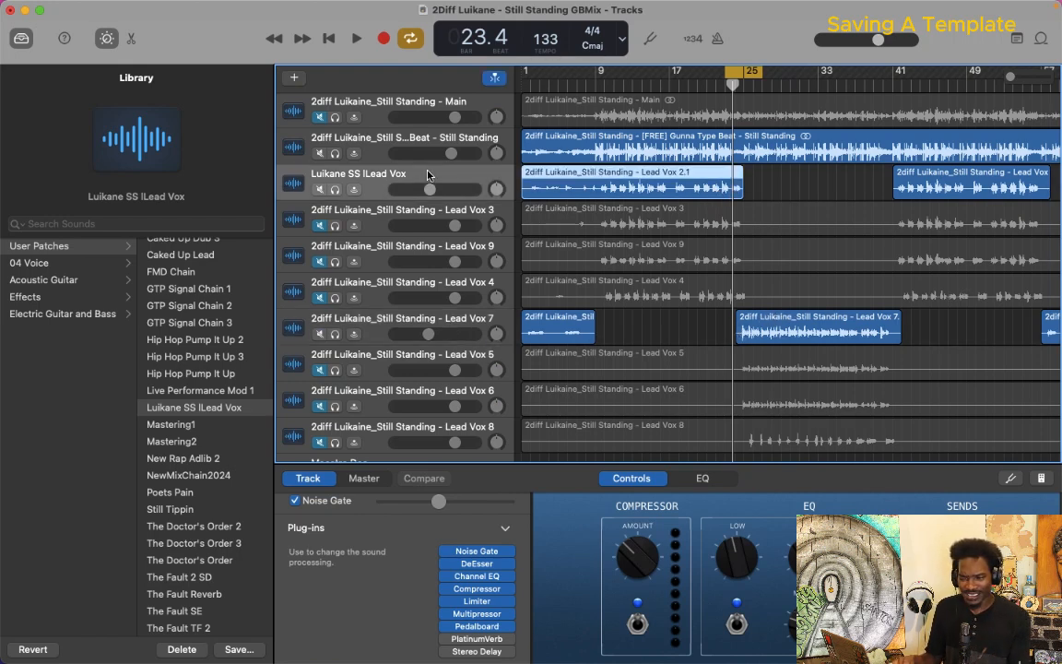
pyautogui.click(451, 314)
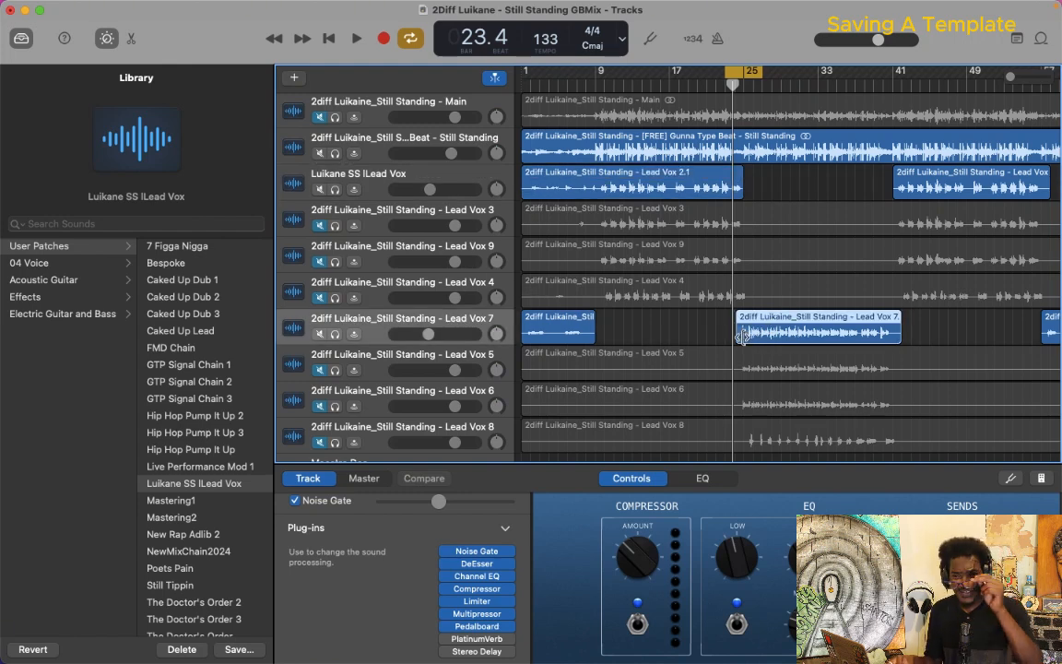
pyautogui.press('space')
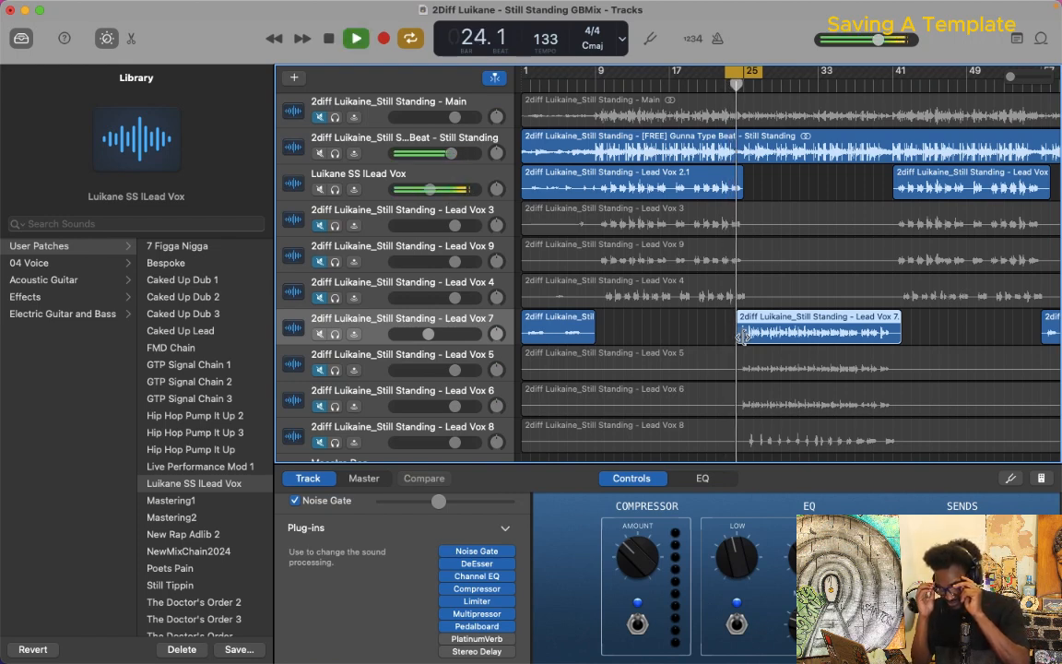
pyautogui.click(674, 84)
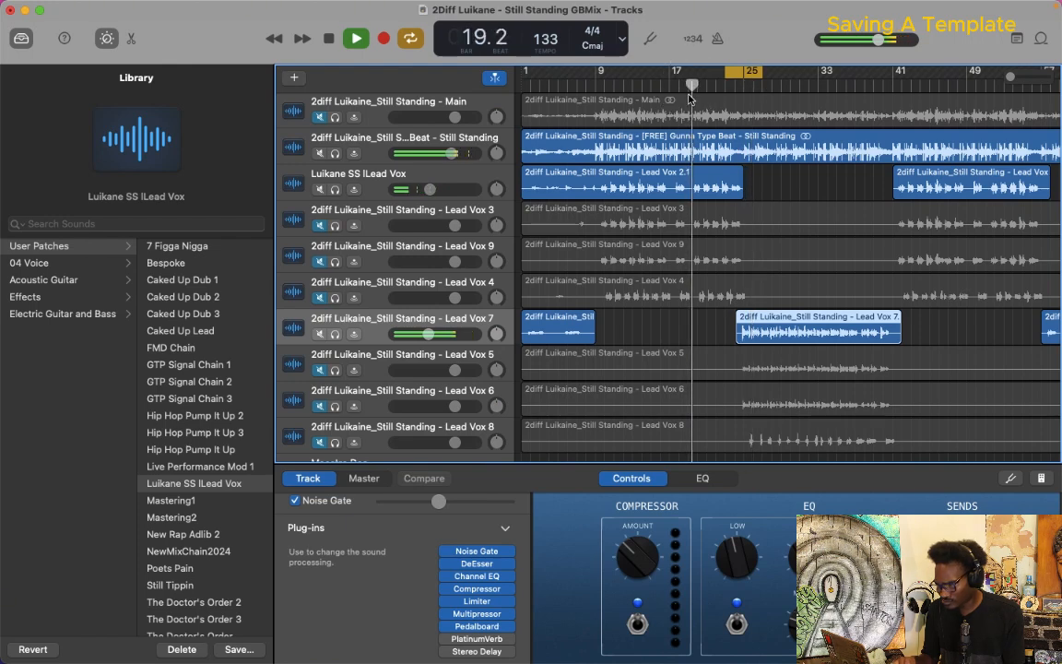
pyautogui.click(601, 85)
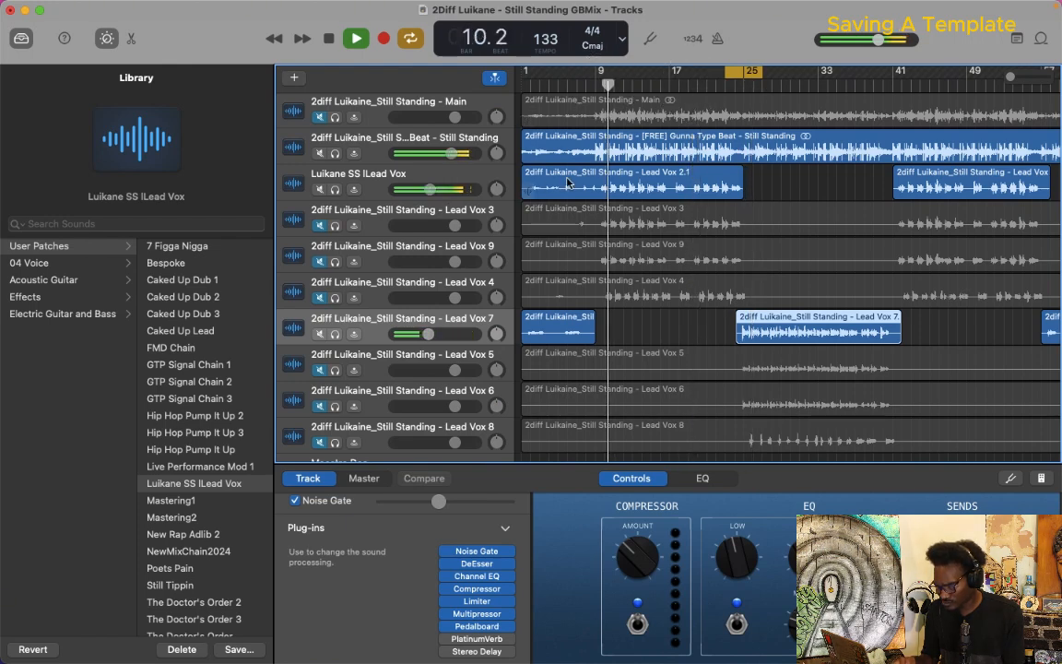
# - Set the Luikane SS lLead Vox volume to -8.0 dB while comparing it with Lead Vox 7, then stop playback with cycling off
pyautogui.click(429, 189)
pyautogui.moveTo(432, 187); pyautogui.dragTo(430, 189)
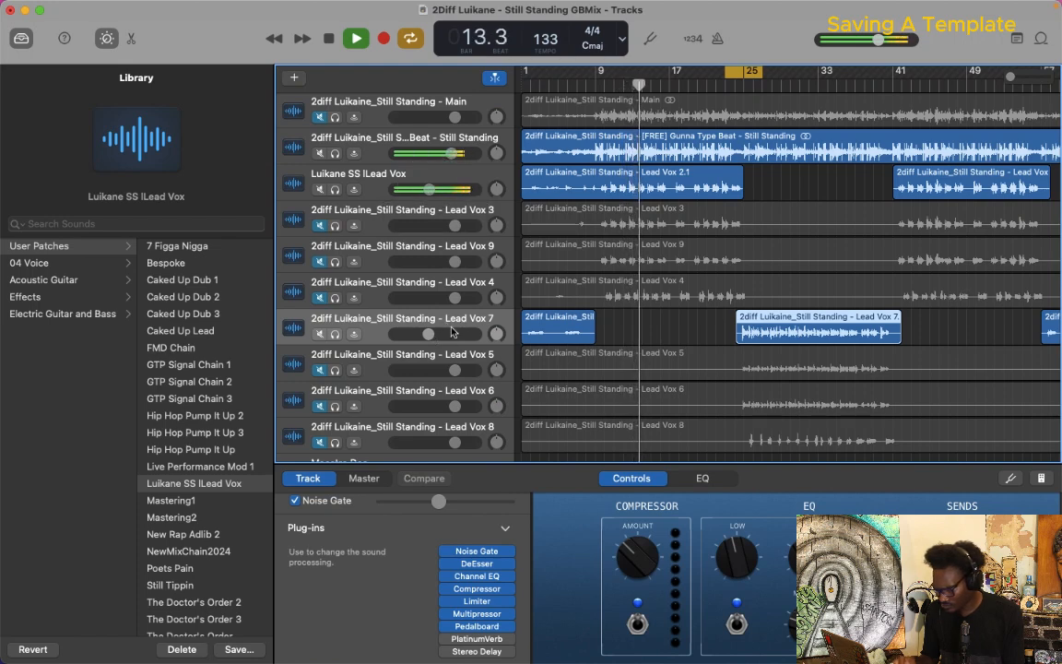
pyautogui.click(719, 87)
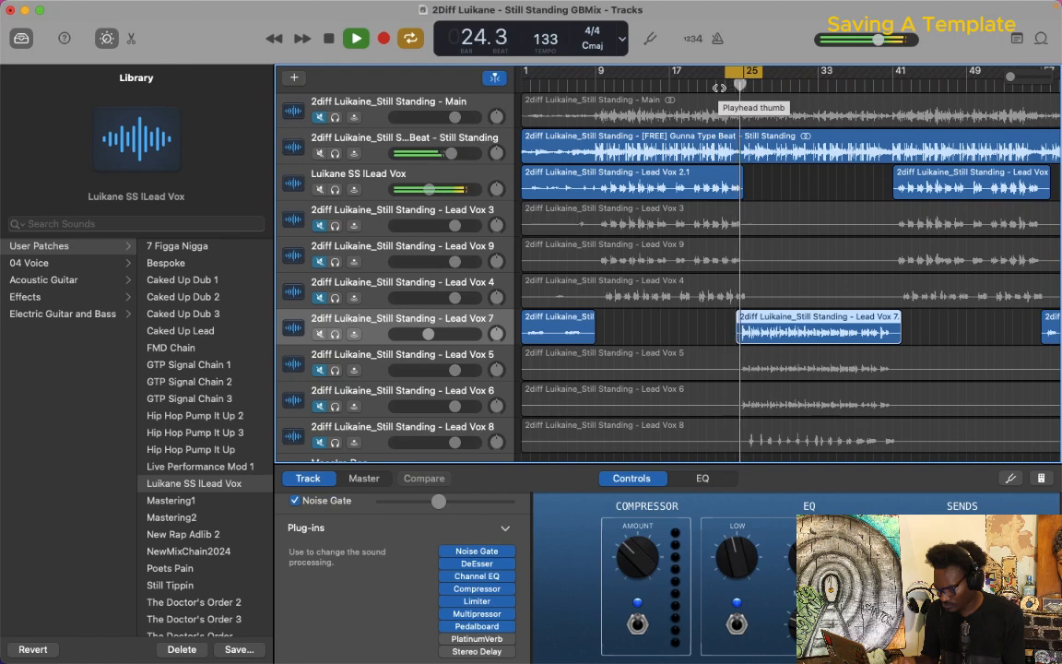
pyautogui.click(429, 334)
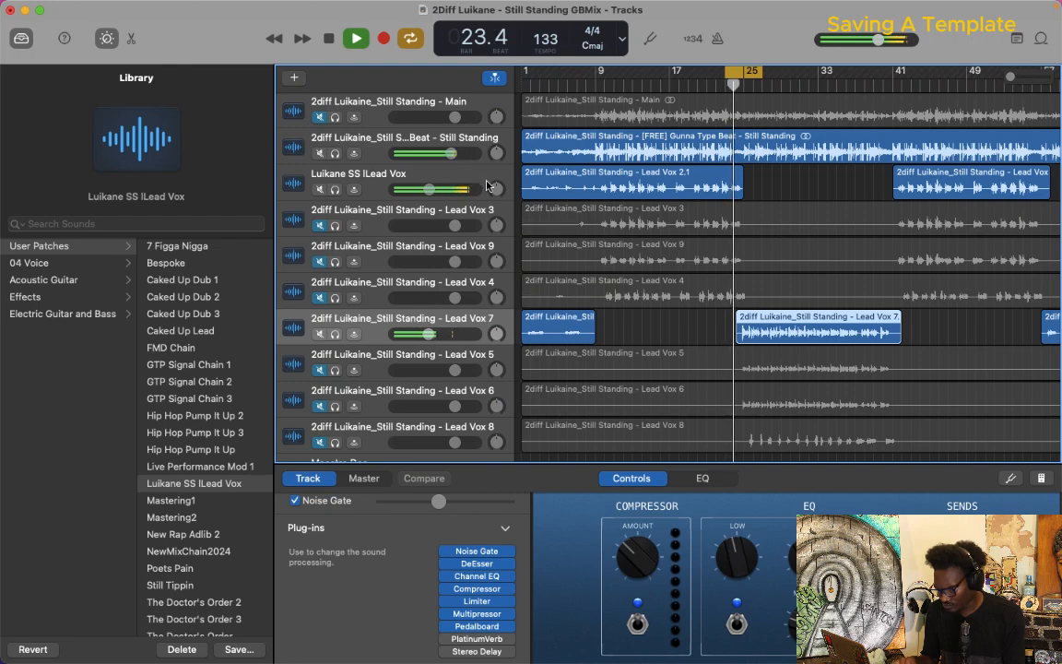
pyautogui.click(429, 189)
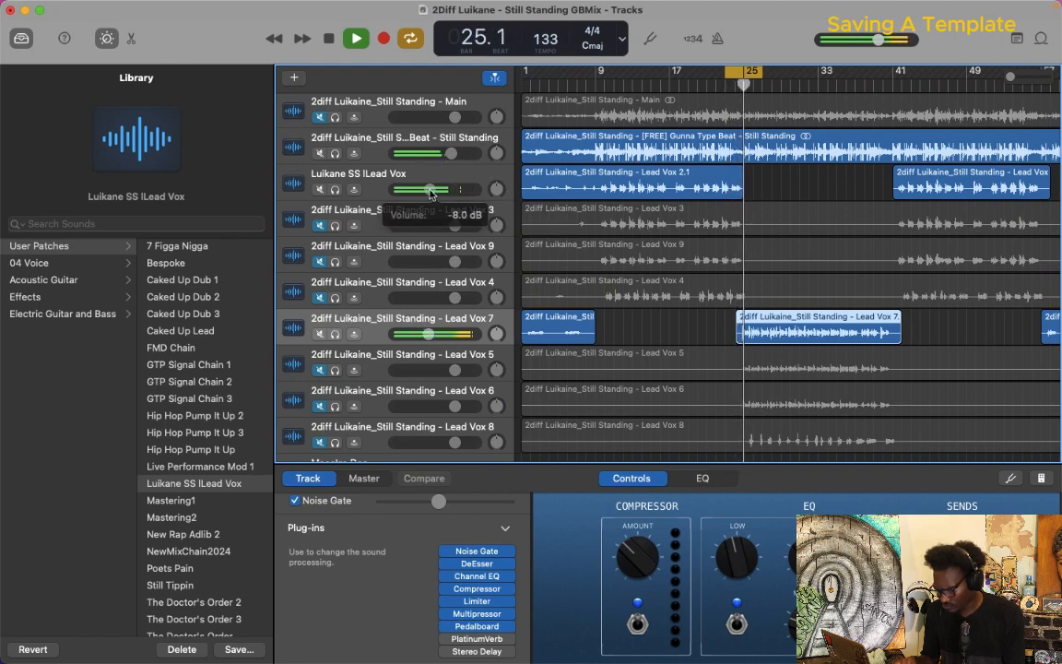
pyautogui.click(718, 86)
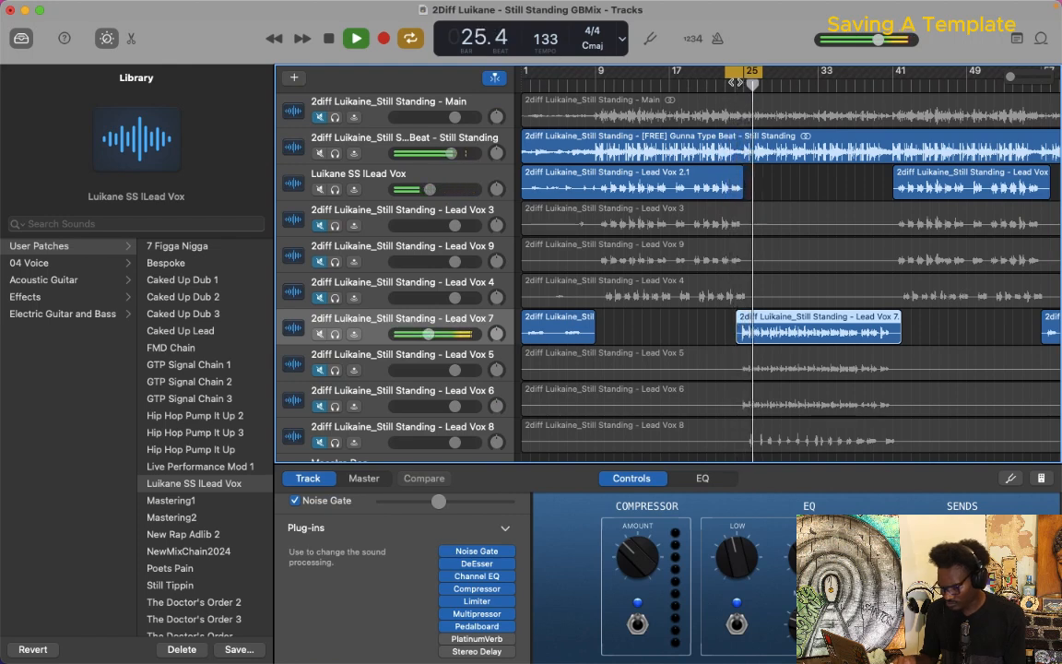
pyautogui.press('space')
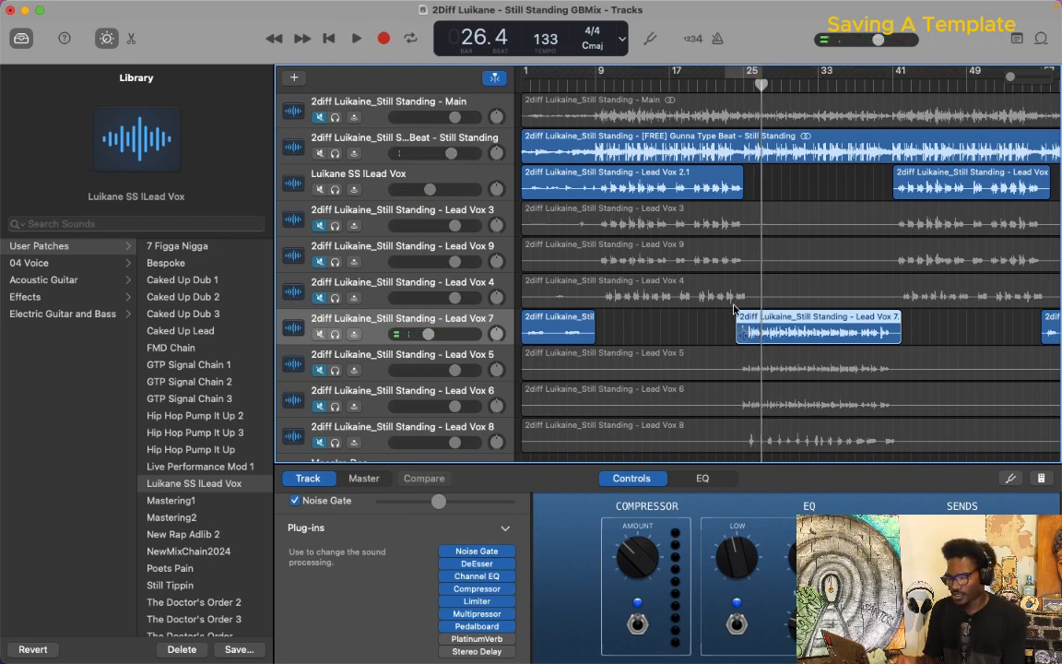
# - Select the Lead Vox 3 track and show its User Patches in the Library
pyautogui.hscroll(2, 680, 335)
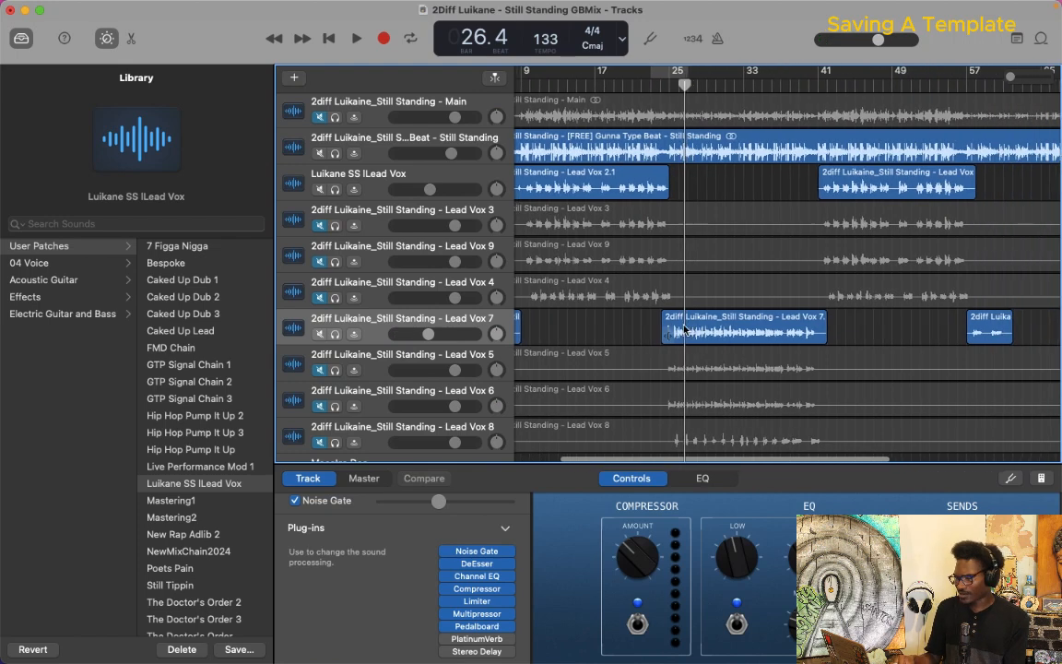
pyautogui.hscroll(-3, 679, 336)
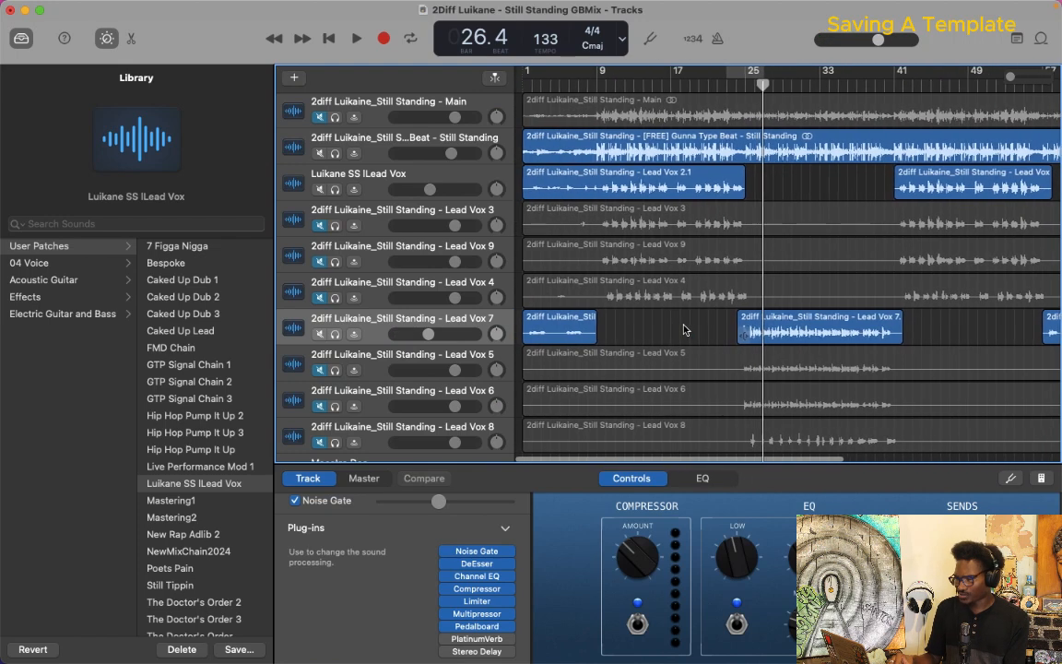
pyautogui.click(442, 213)
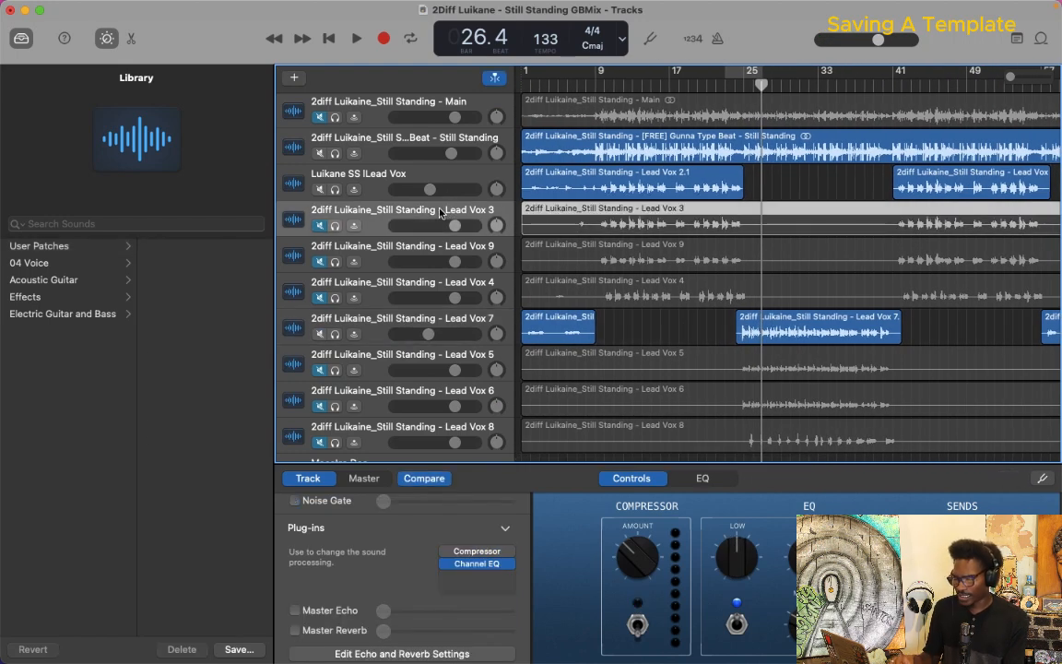
pyautogui.click(109, 250)
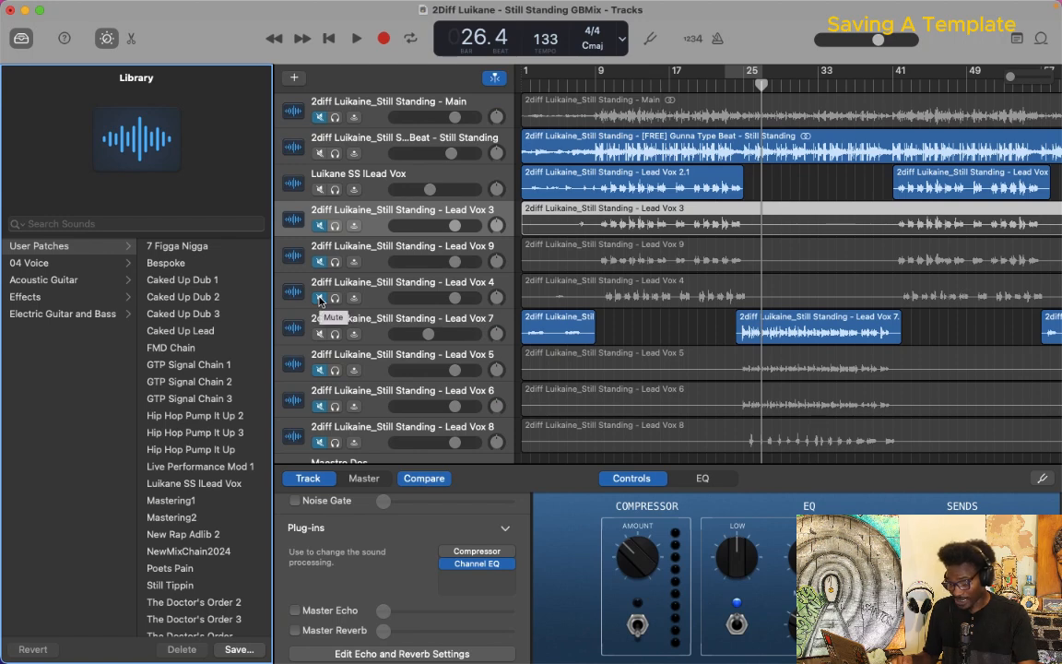
pyautogui.scroll(-5, 212, 517)
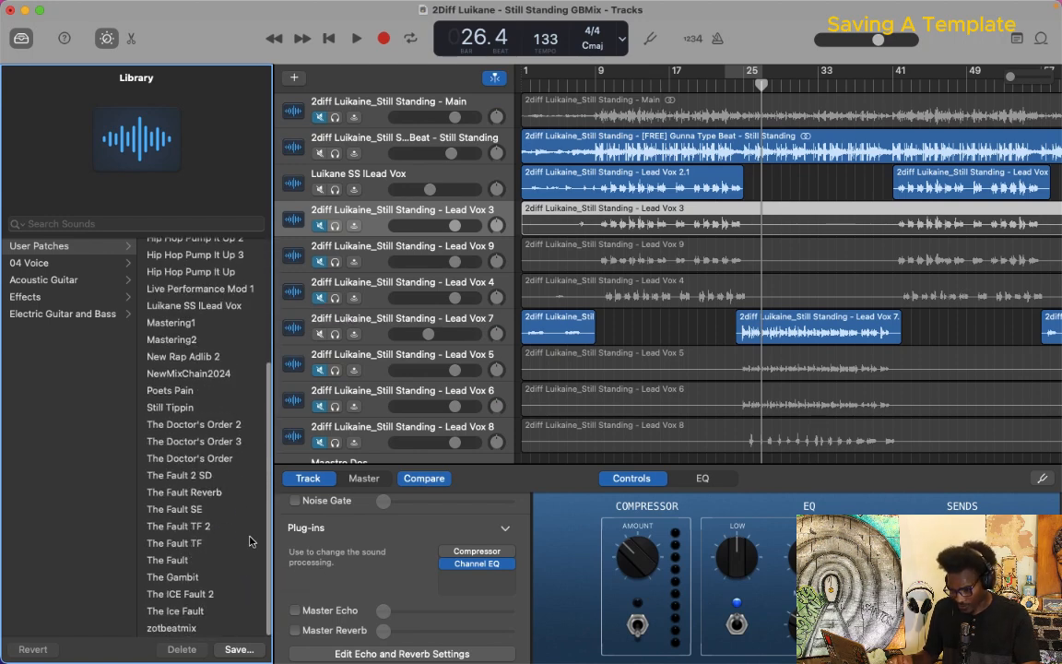
pyautogui.scroll(3, 217, 466)
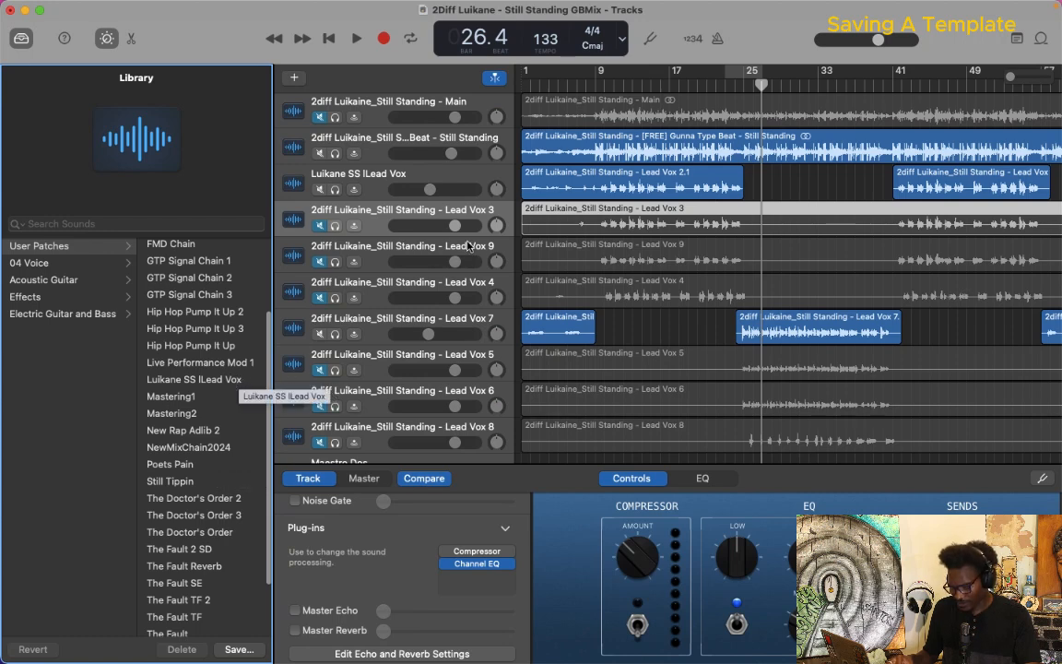
# - Unmute the Lead Vox 3, 9, 4, 5, 6 and 8 tracks
pyautogui.moveTo(319, 225); pyautogui.dragTo(304, 345)
pyautogui.scroll(-3, 322, 281)
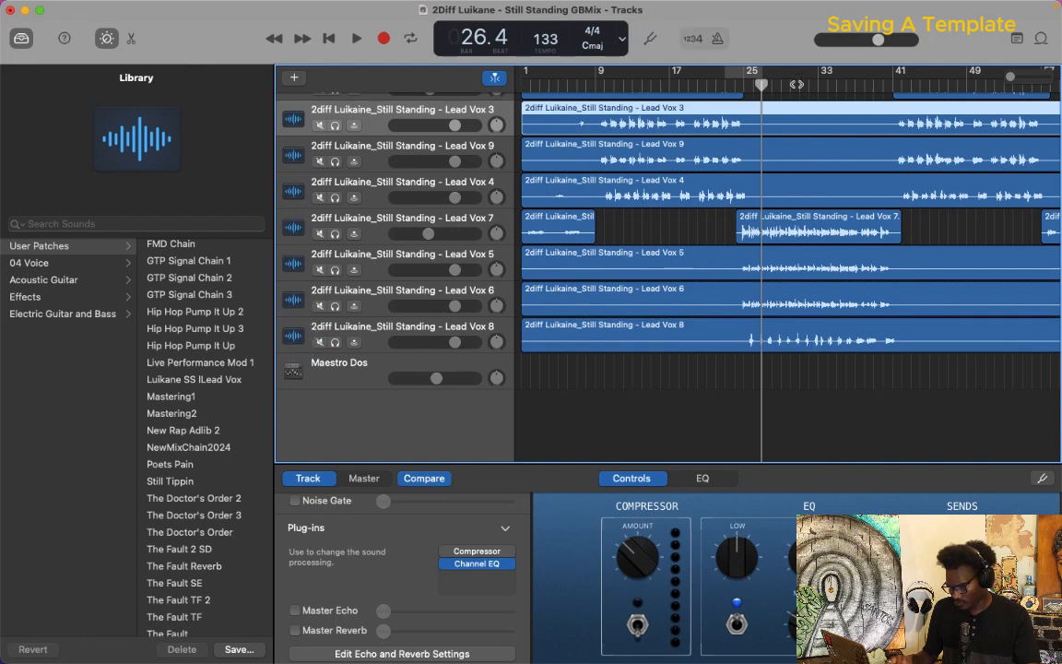
# - Turn cycling back on, extend the range to start at about bar 20, and play the loop with all the vocals
pyautogui.press('c')
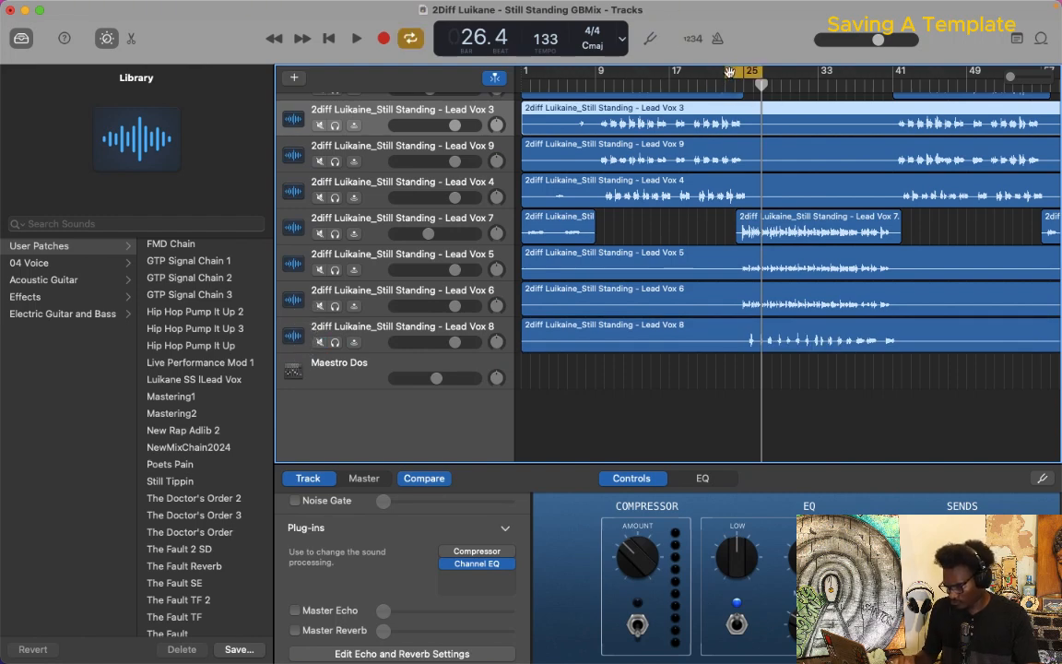
pyautogui.moveTo(724, 71); pyautogui.dragTo(700, 71)
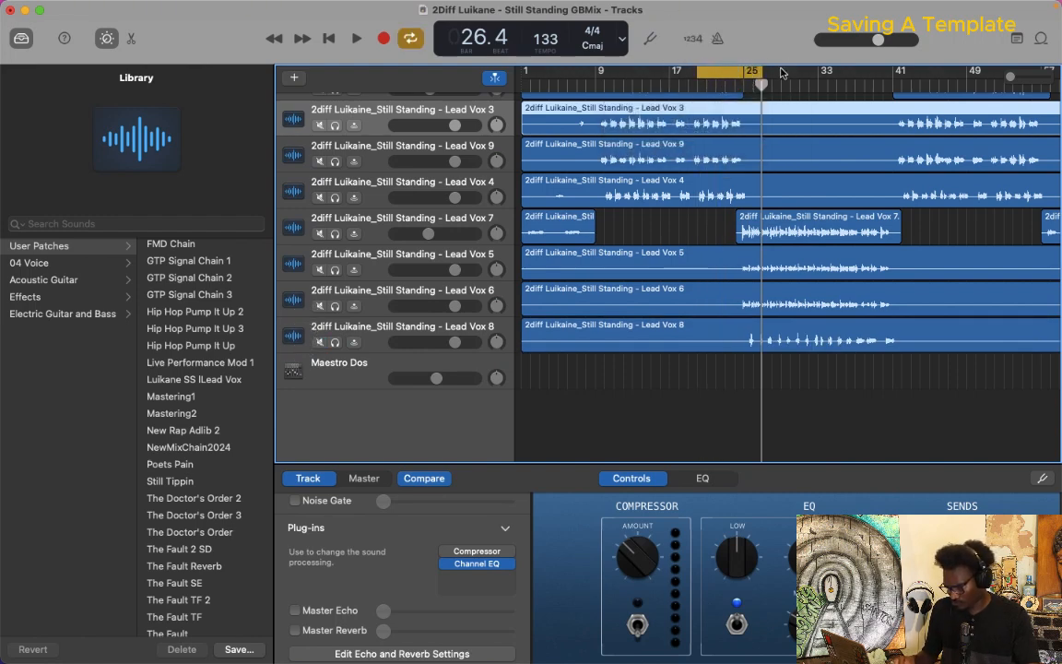
pyautogui.press('space')
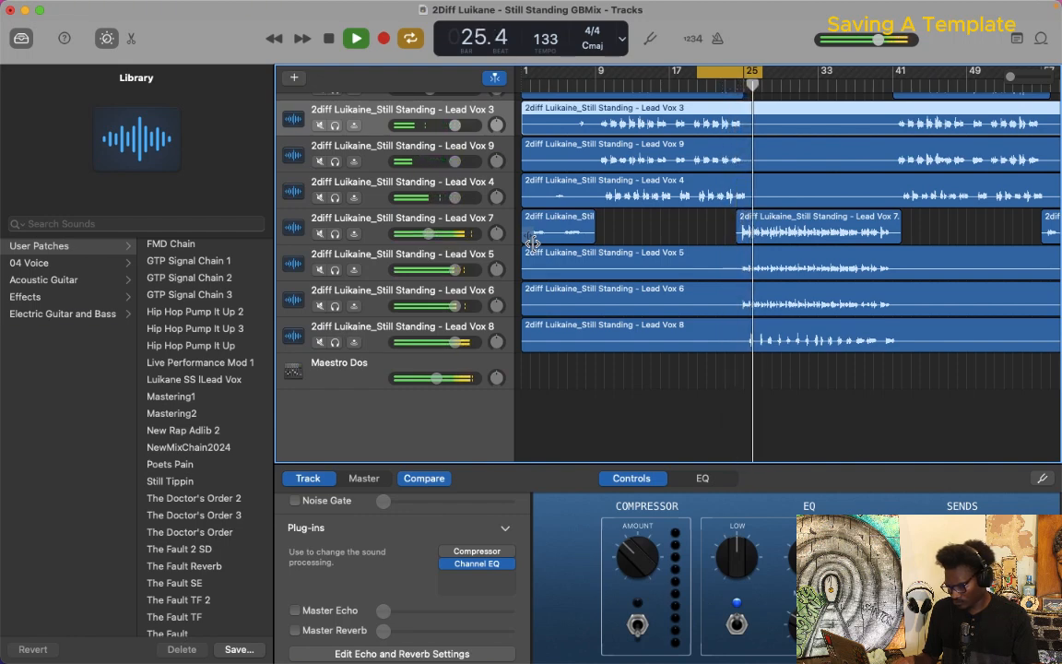
pyautogui.press('space')
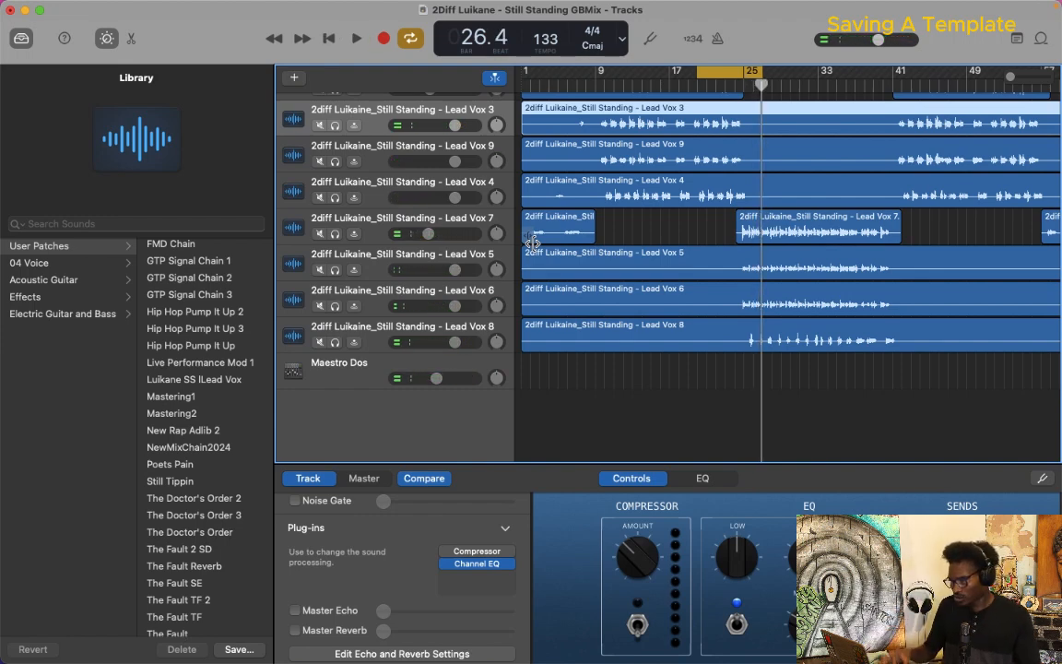
# - Load the saved Luikane SS lLead Vox user patch onto the Lead Vox 3 track
pyautogui.scroll(3, 788, 222)
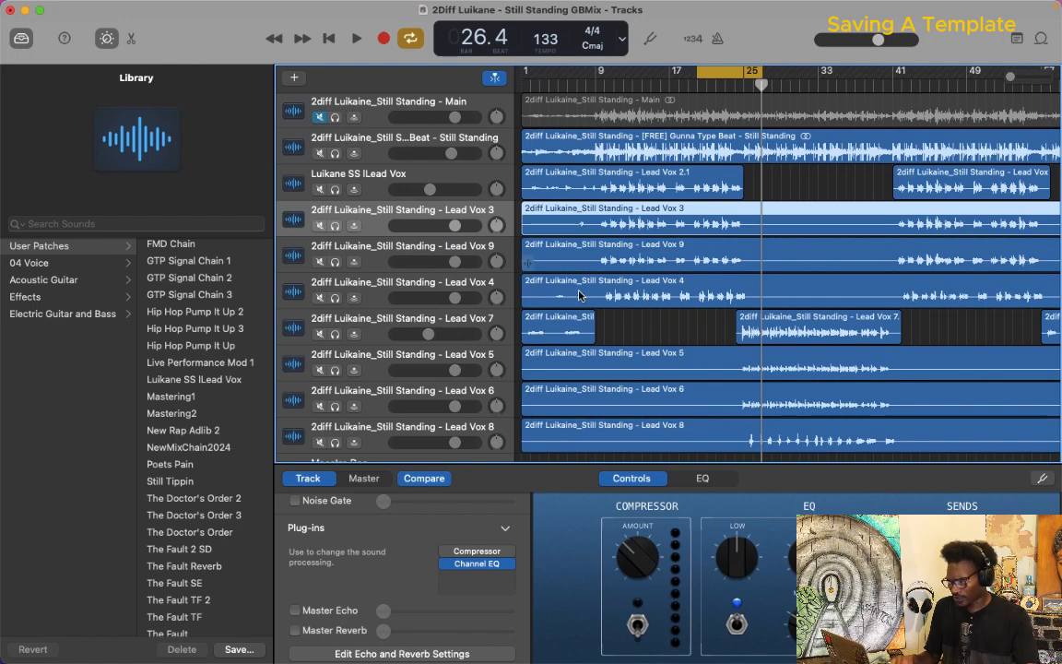
pyautogui.scroll(-3, 183, 475)
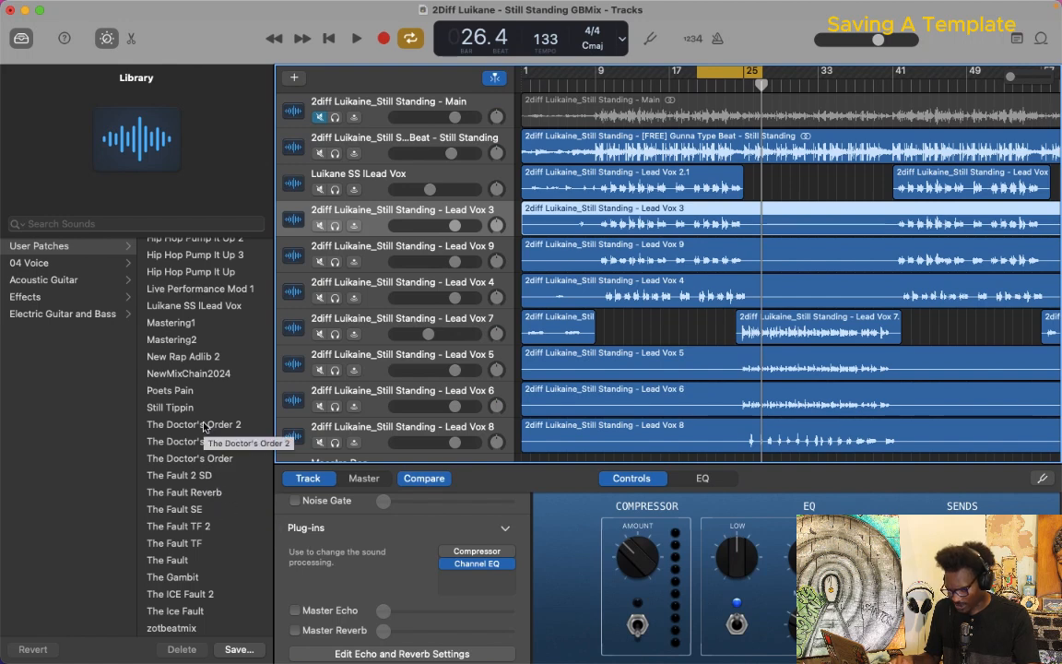
pyautogui.scroll(3, 174, 366)
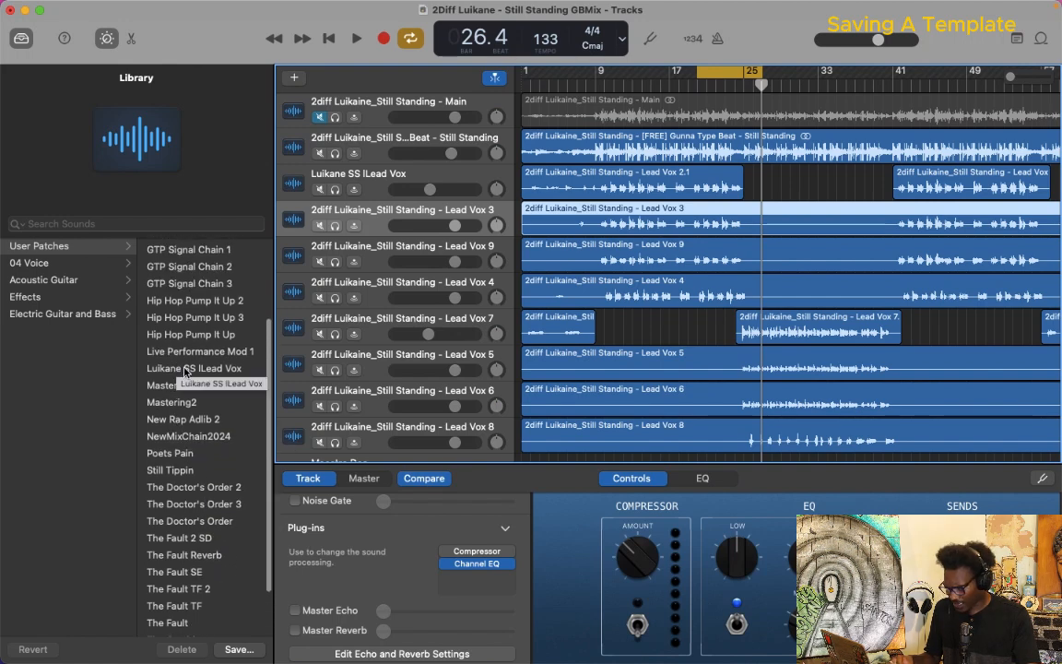
pyautogui.click(185, 368)
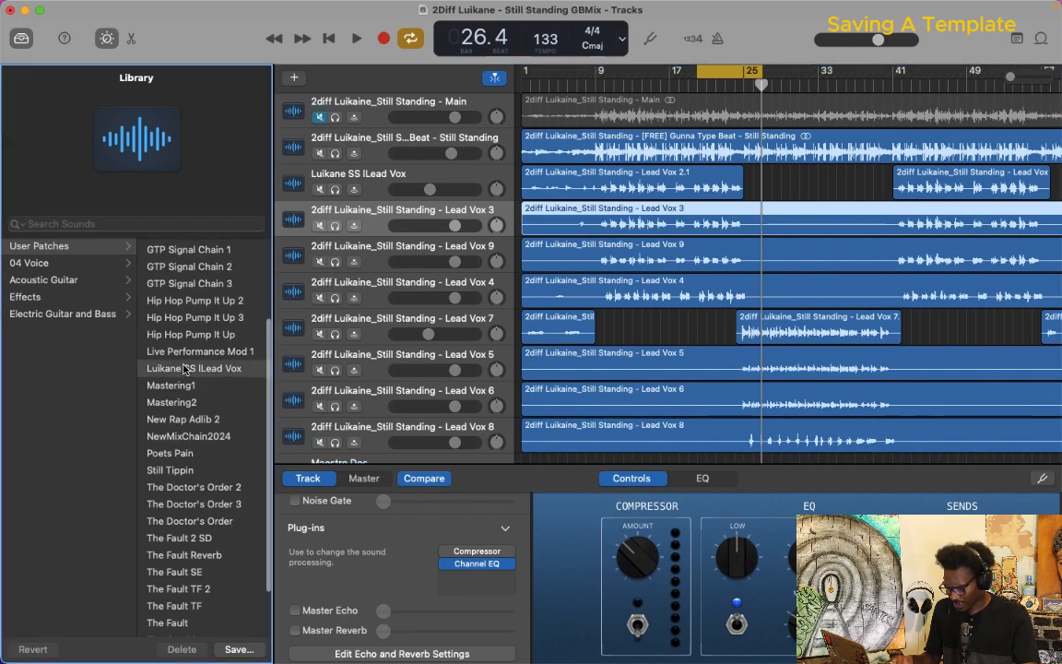
# - Load the Luikane SS lLead Vox user patch onto the Lead Vox 9 track and the Lead Vox 4 track
pyautogui.click(385, 262)
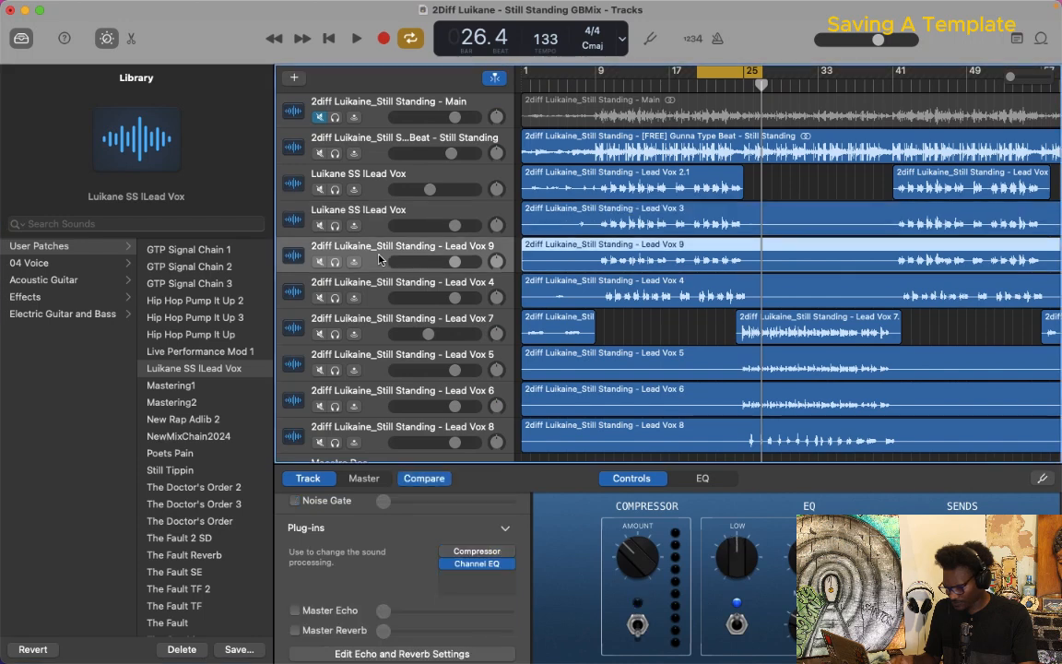
pyautogui.click(81, 245)
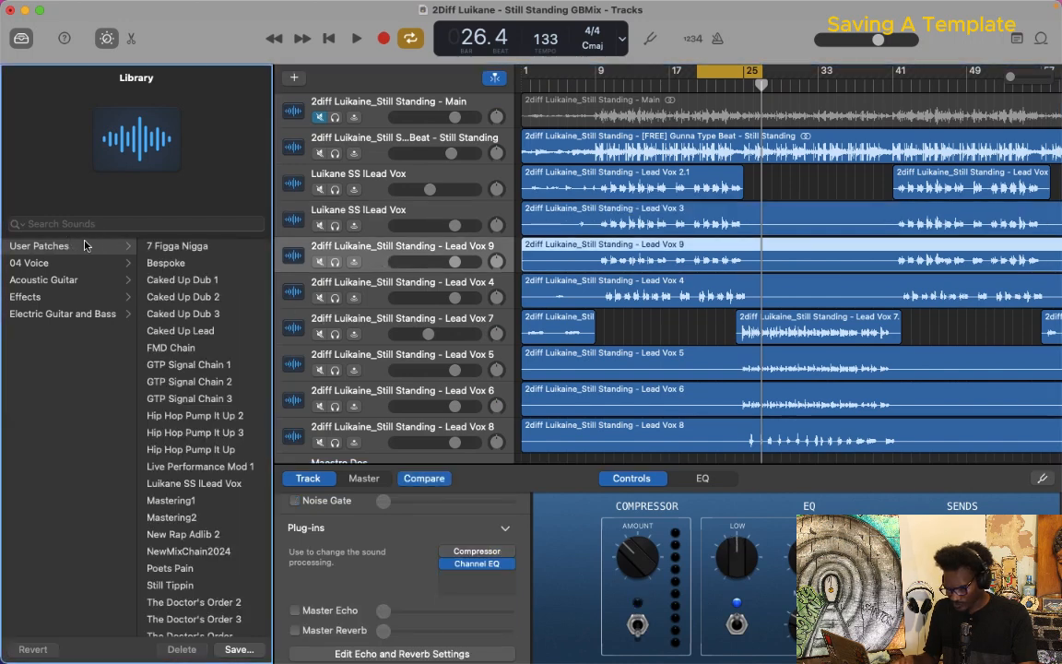
pyautogui.click(238, 484)
pyautogui.click(387, 285)
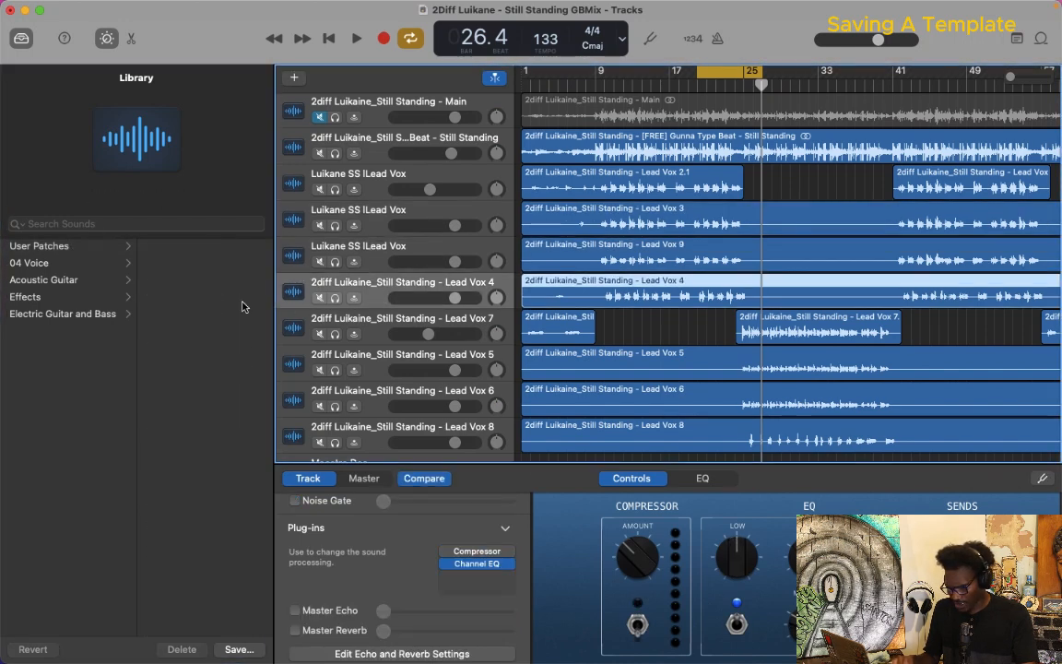
pyautogui.click(104, 247)
pyautogui.click(229, 486)
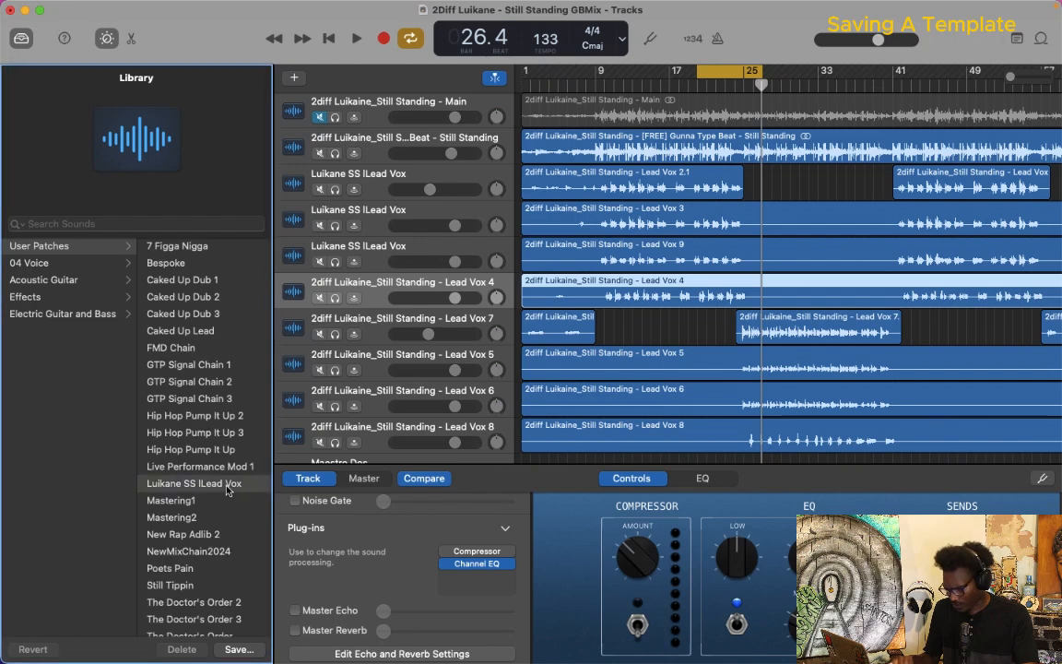
# - Apply the Luikane SS lLead Vox user patch to the Lead Vox 5 and Lead Vox 6 tracks, skipping Lead Vox 7
pyautogui.click(368, 320)
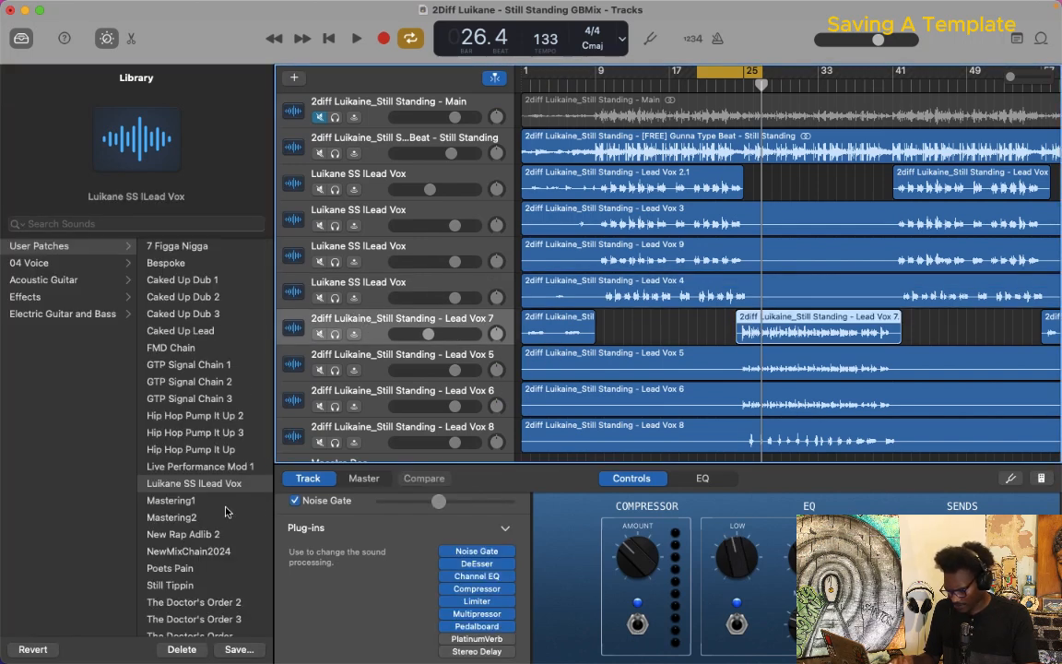
pyautogui.click(372, 362)
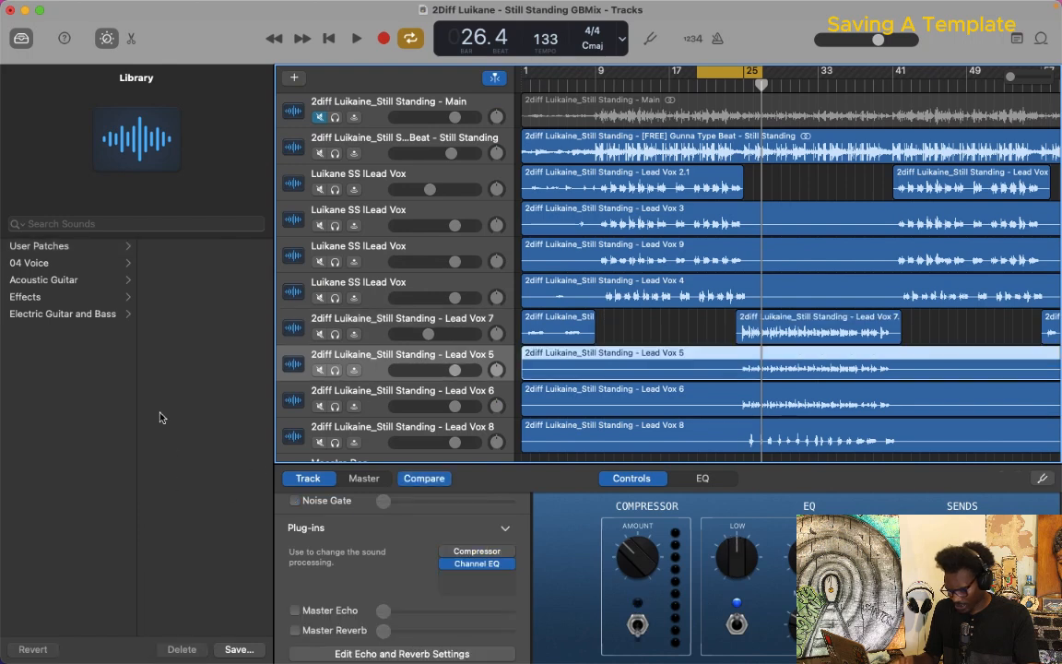
pyautogui.click(143, 266)
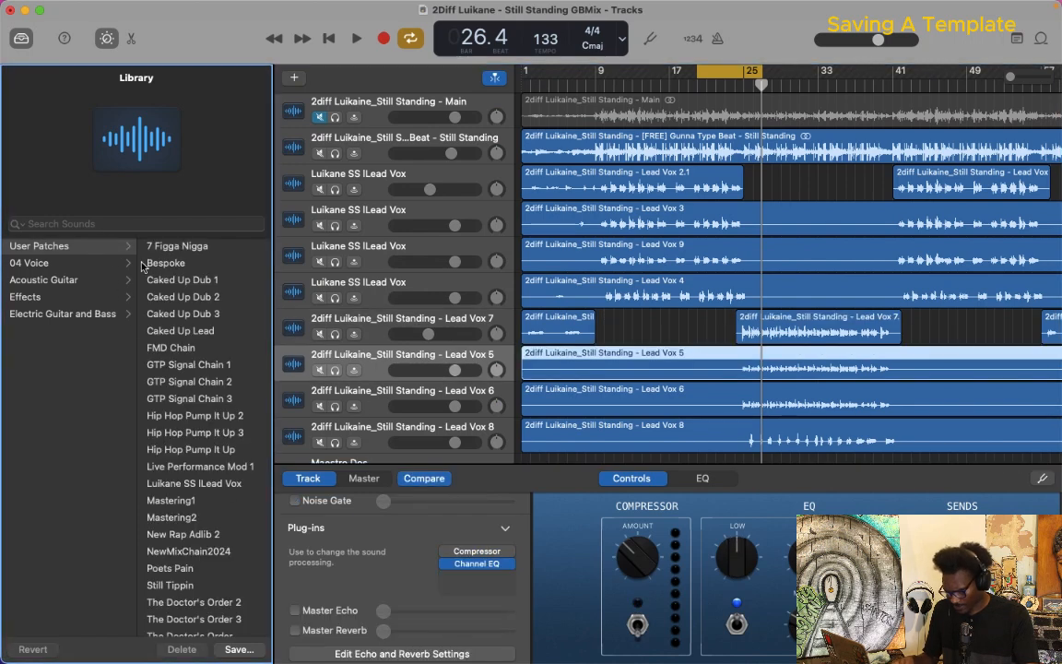
pyautogui.click(219, 487)
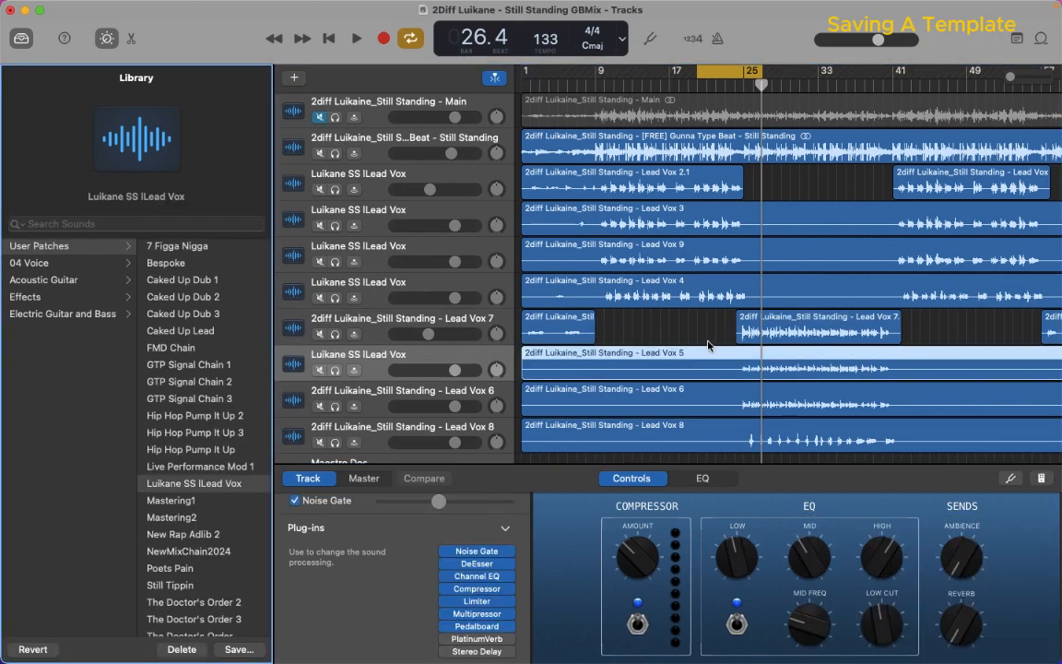
pyautogui.scroll(-3, 439, 306)
pyautogui.click(369, 297)
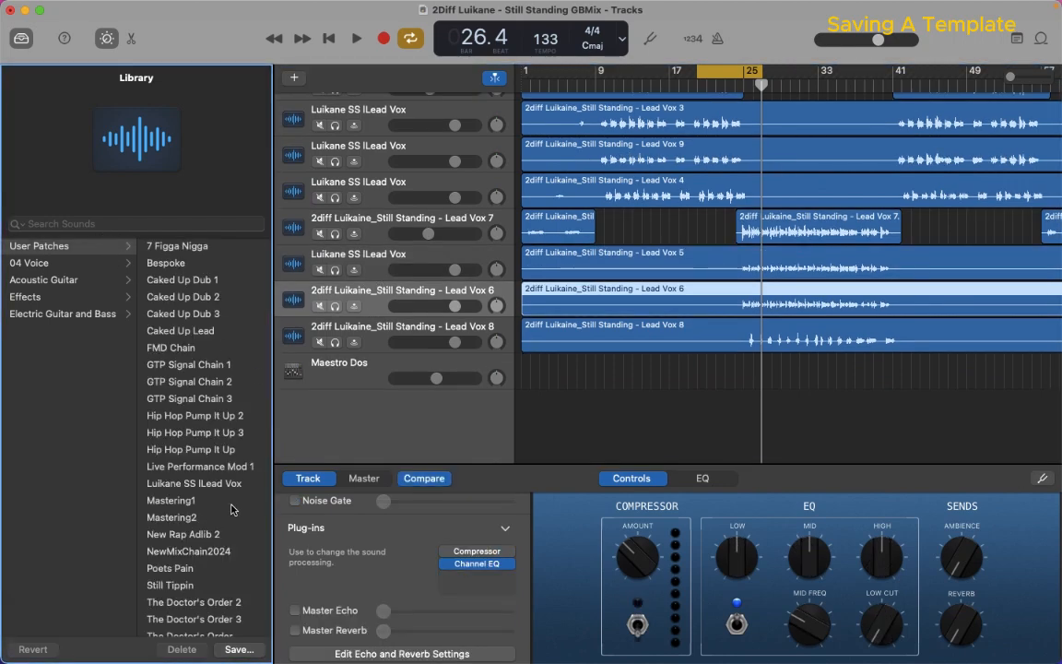
pyautogui.click(223, 486)
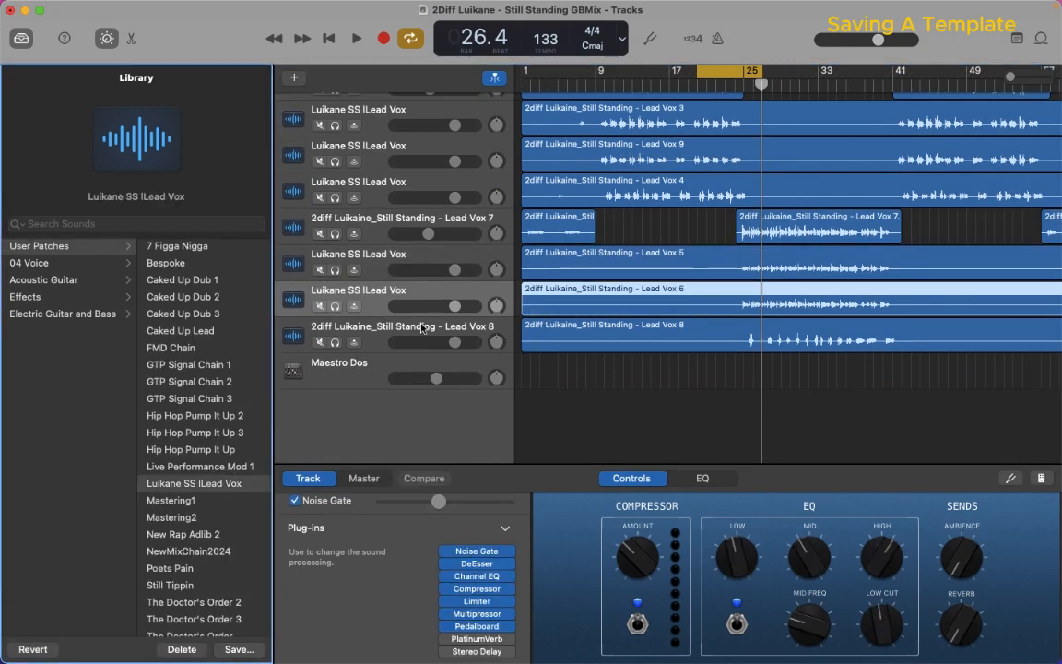
# - Apply the Luikane SS lLead Vox user patch to the Lead Vox 8 track and hide the Smart Controls
pyautogui.press('Down')
pyautogui.click(112, 245)
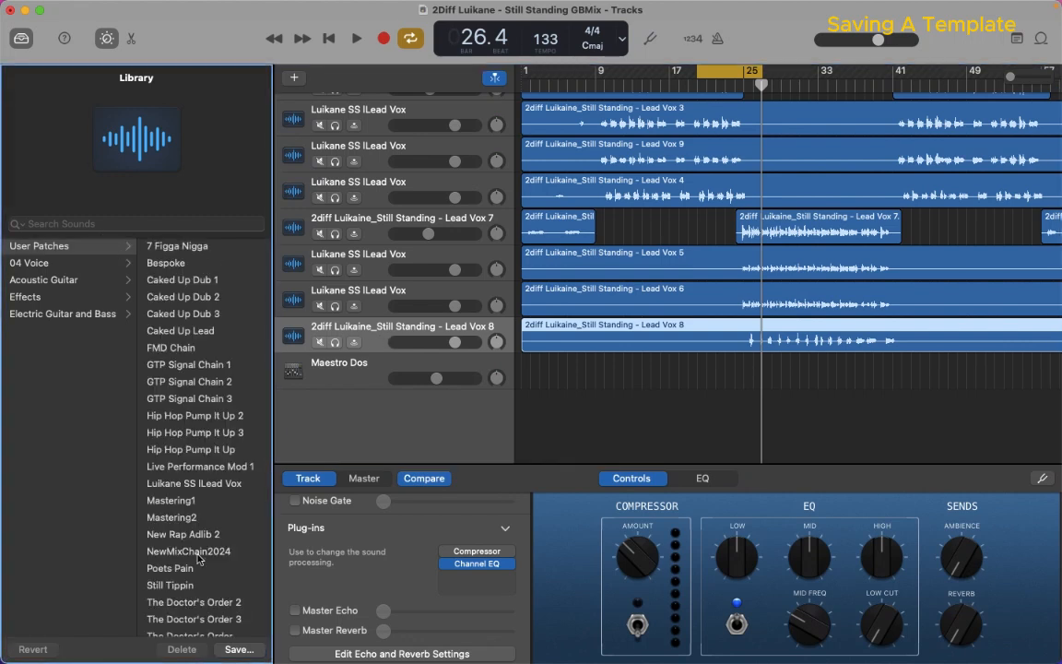
pyautogui.click(233, 487)
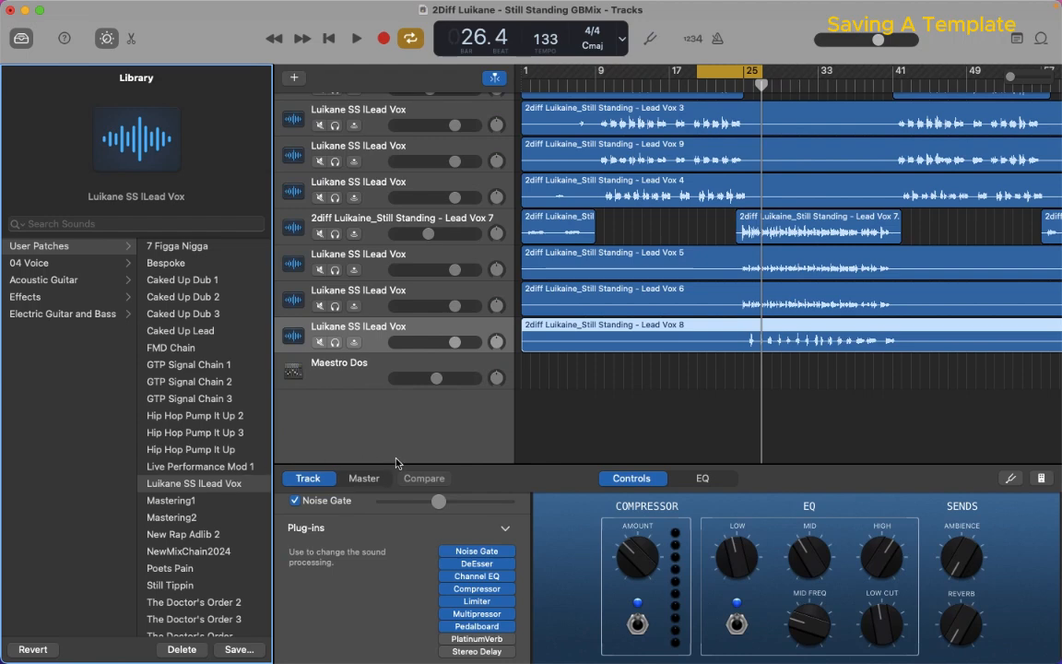
pyautogui.scroll(3, 396, 463)
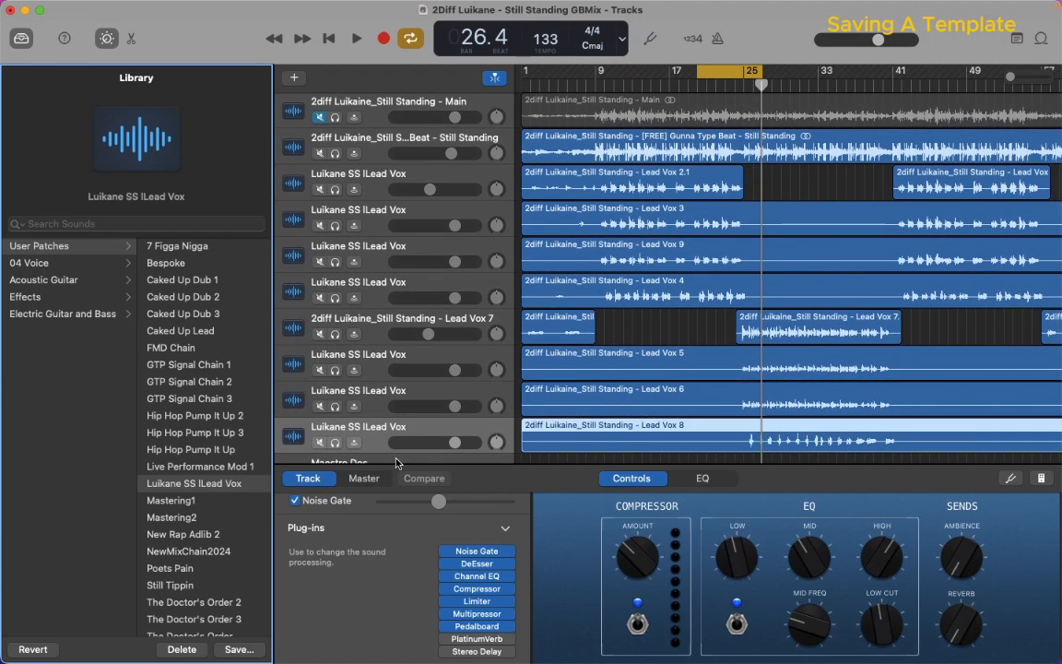
pyautogui.press('b')
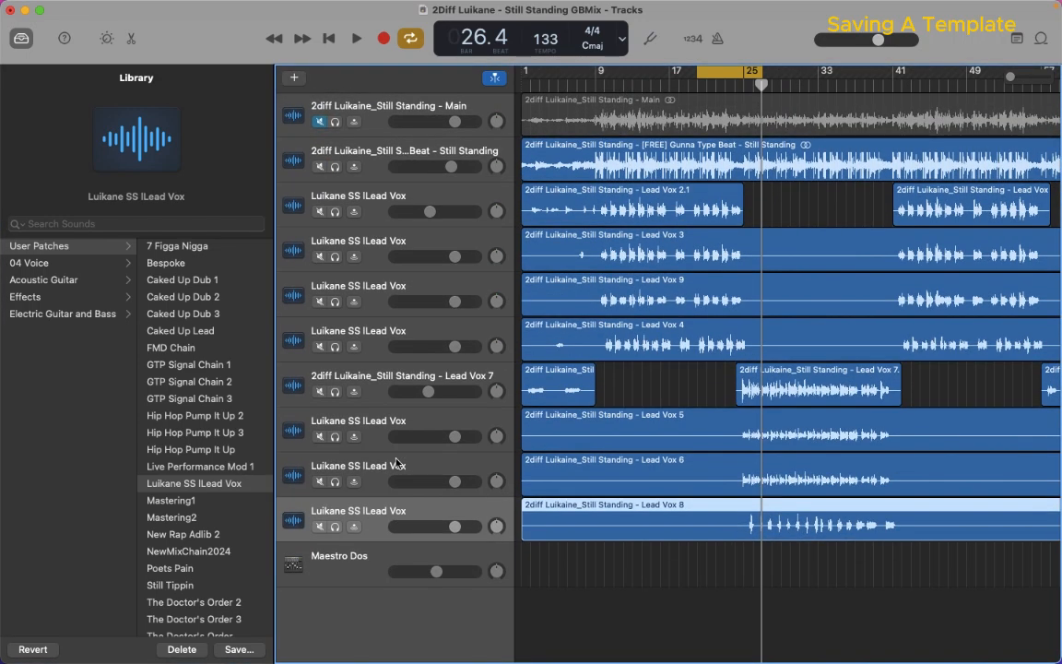